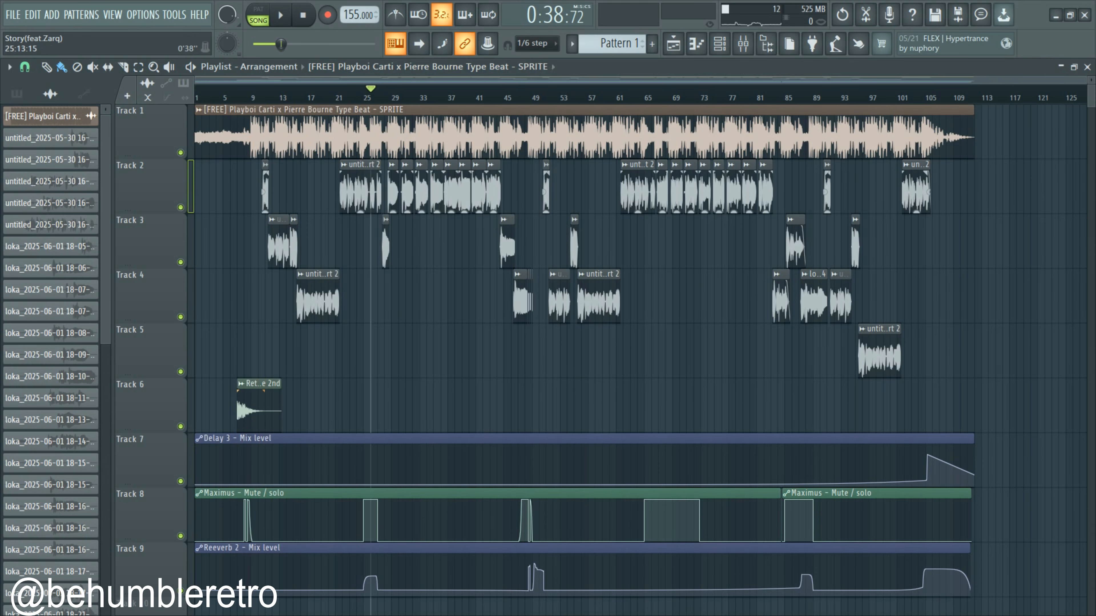
Step: Play the song from bar 26 to hear the processed vocals over the beat, stopping around bar 35
scroll(370, 94, up, 5)
scroll(376, 94, up, 3)
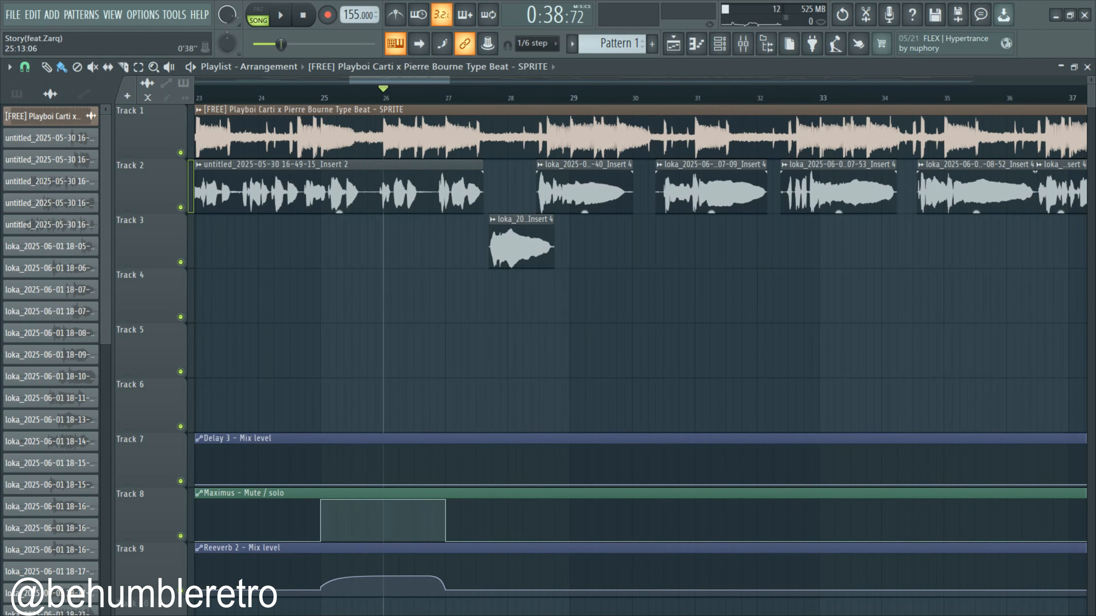
key(space)
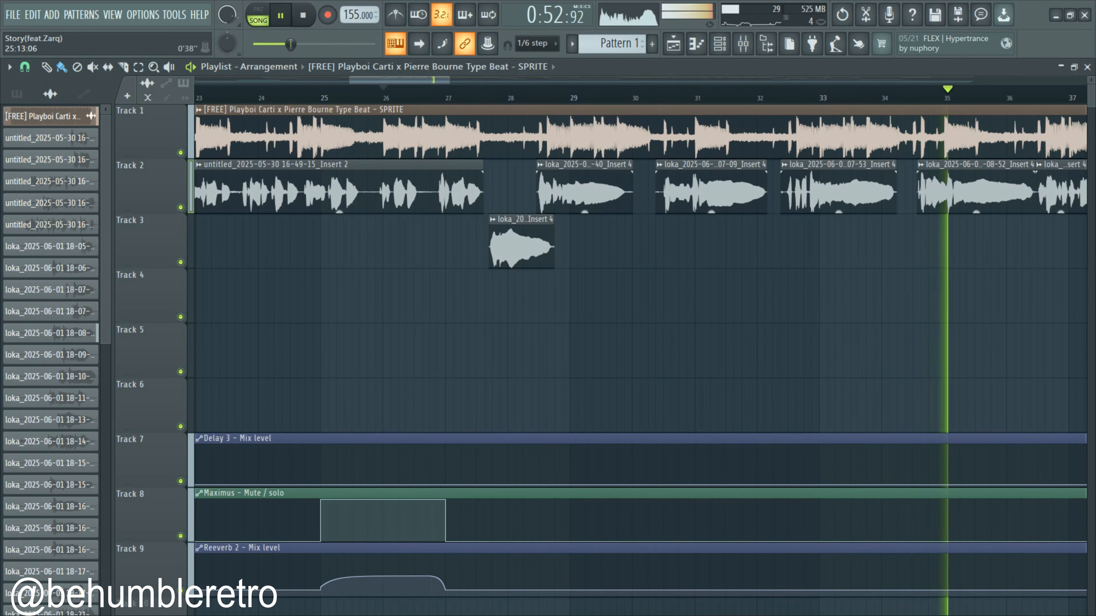
key(space)
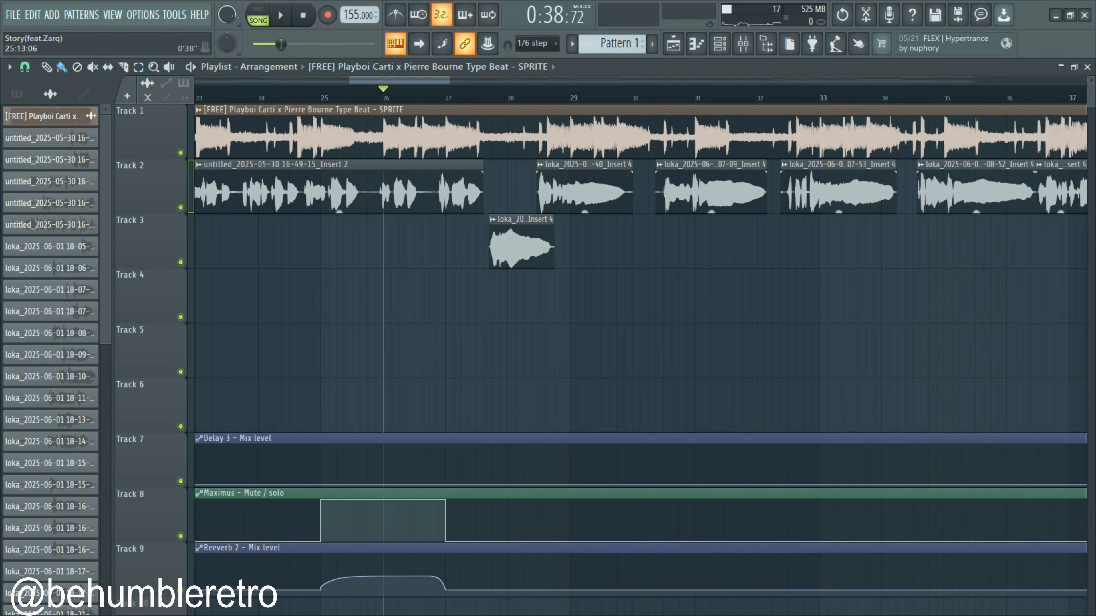
Step: Open the channel settings of the beat clip on Track 1 to view them, and close them again
scroll(360, 98, down, 8)
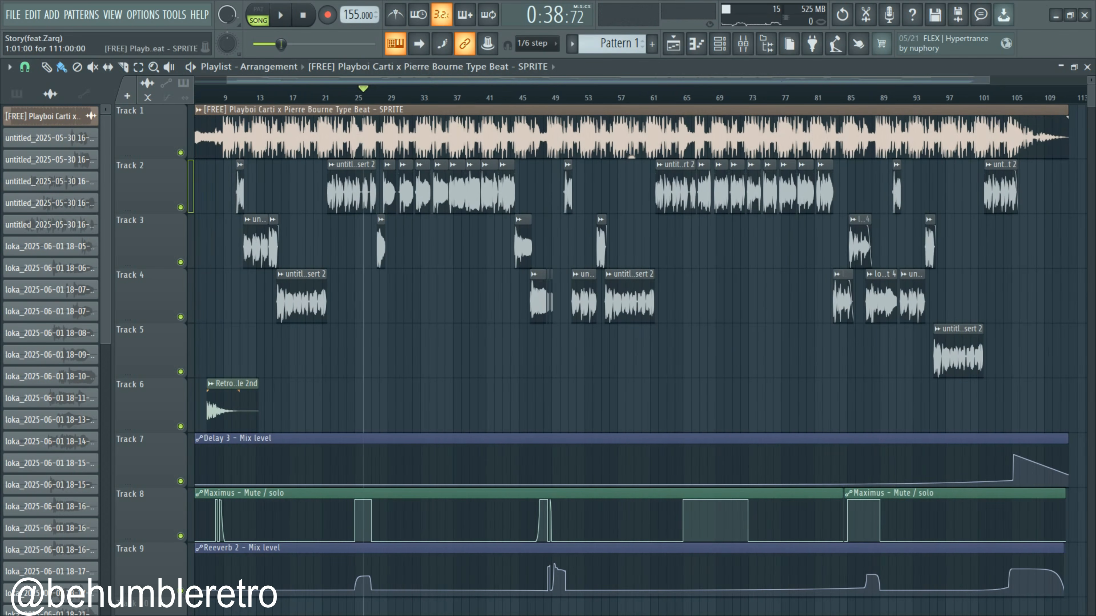
double_click(379, 130)
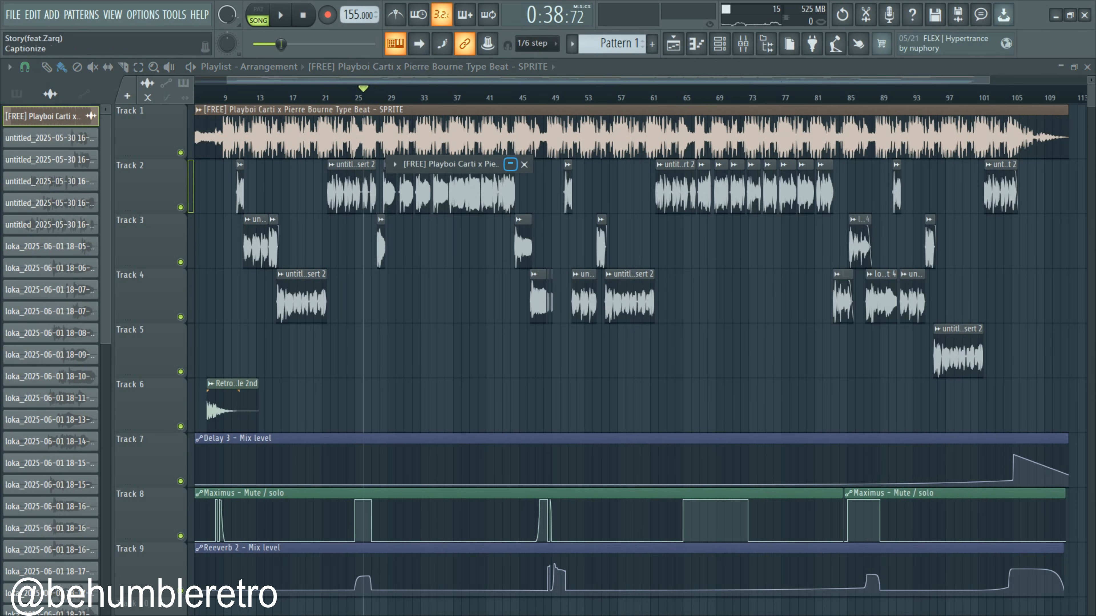
click(510, 164)
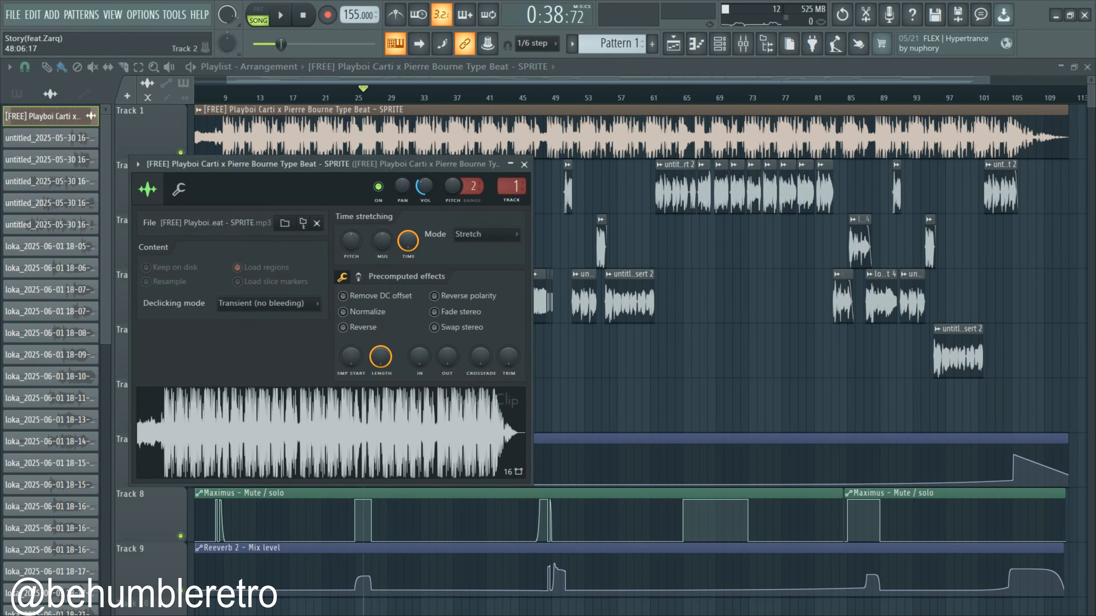
click(523, 164)
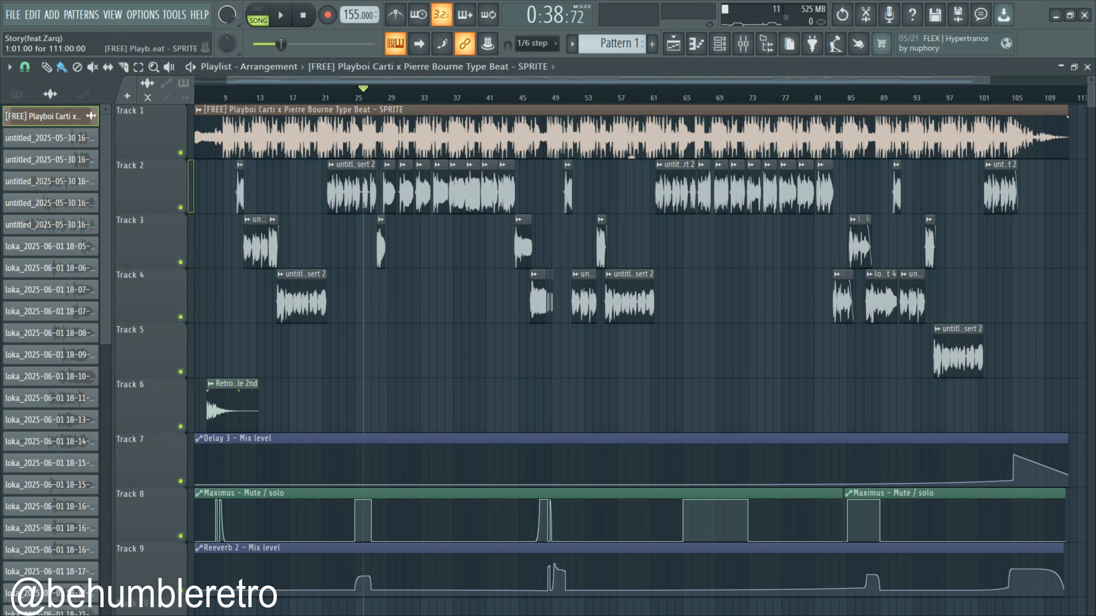
scroll(386, 259, up, 2)
scroll(397, 259, down, 3)
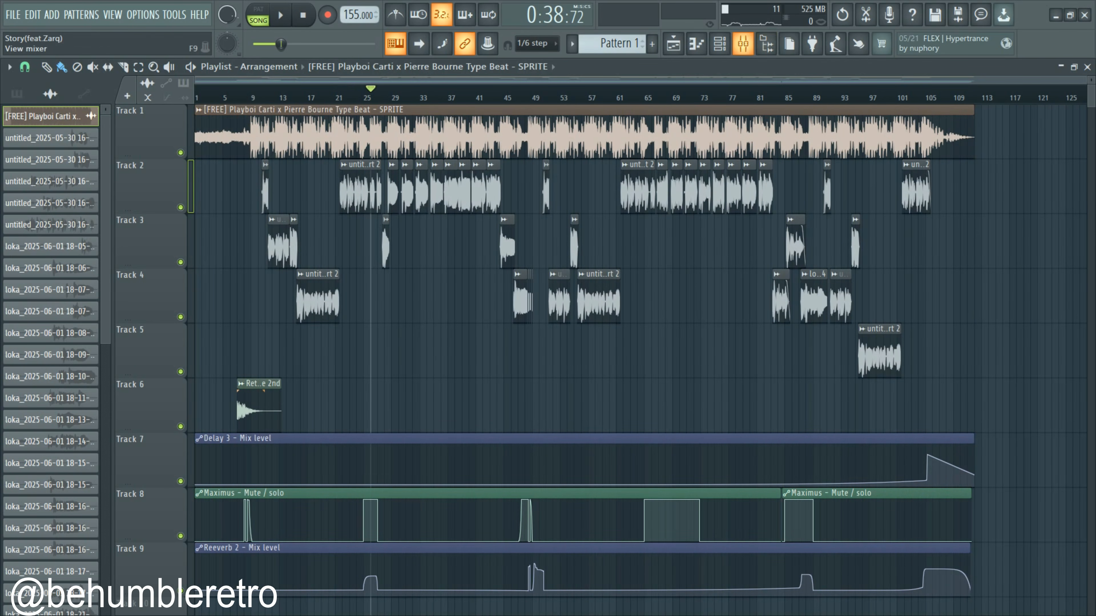
Step: Bypass all effects on the Lead mixer track and play the song from bar 26 to hear the vocals dry
click(743, 43)
click(168, 192)
click(161, 534)
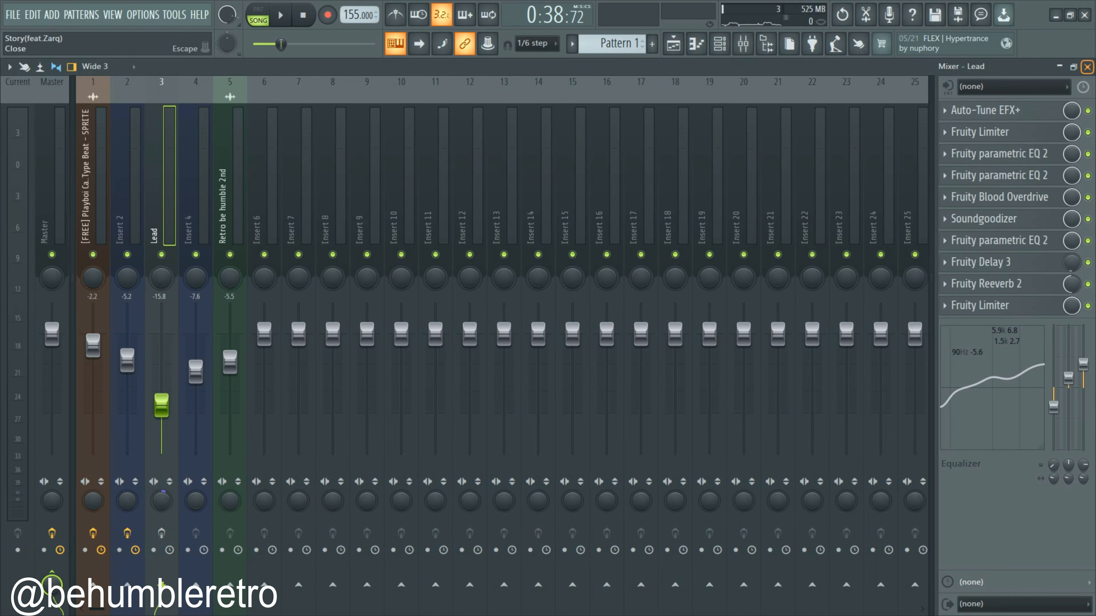
click(1087, 67)
scroll(347, 267, up, 2)
scroll(432, 268, up, 4)
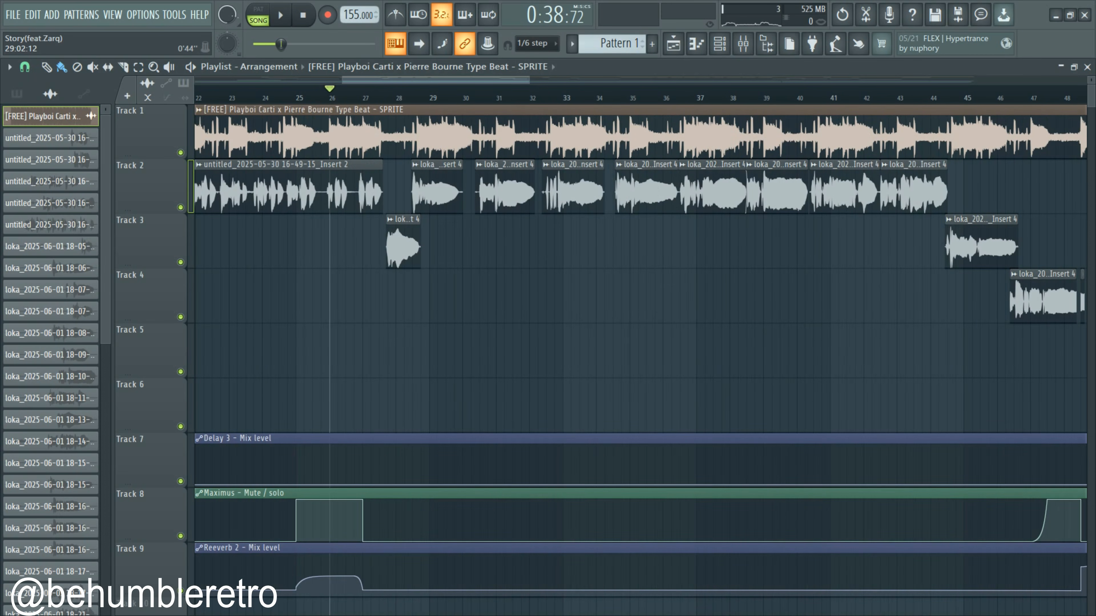
key(space)
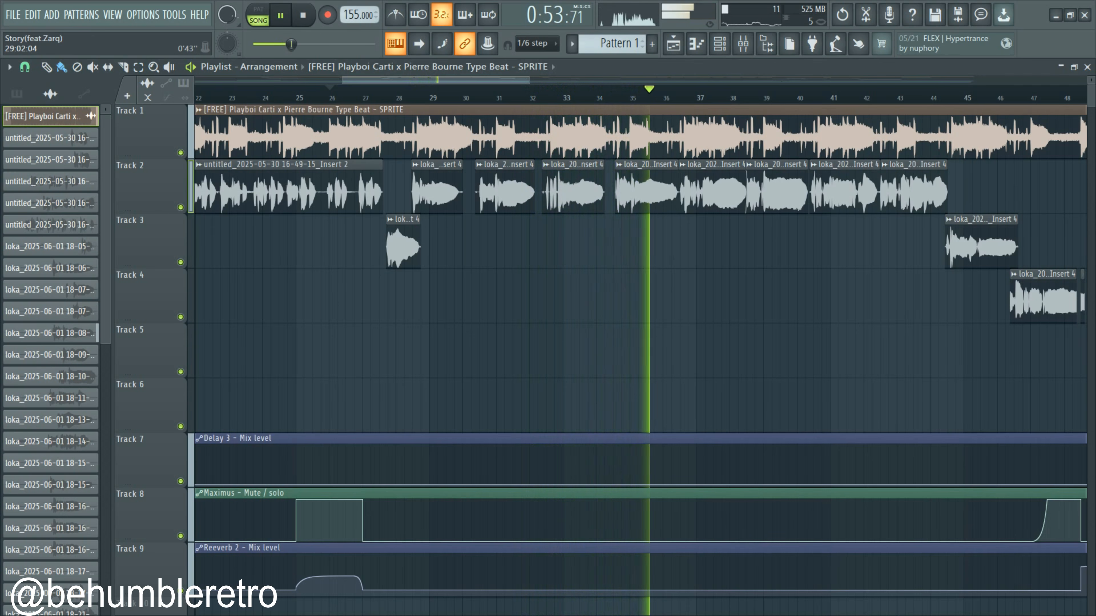
key(space)
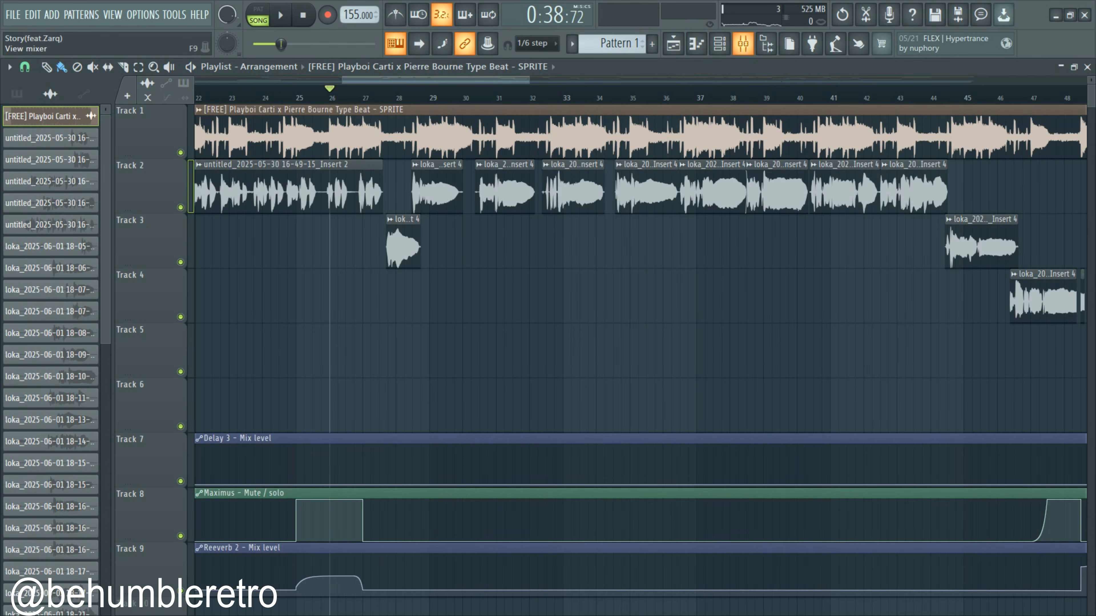
Step: Re-enable the Lead mixer track's effects, leaving only Auto-Tune EFX+ active in its chain
click(742, 43)
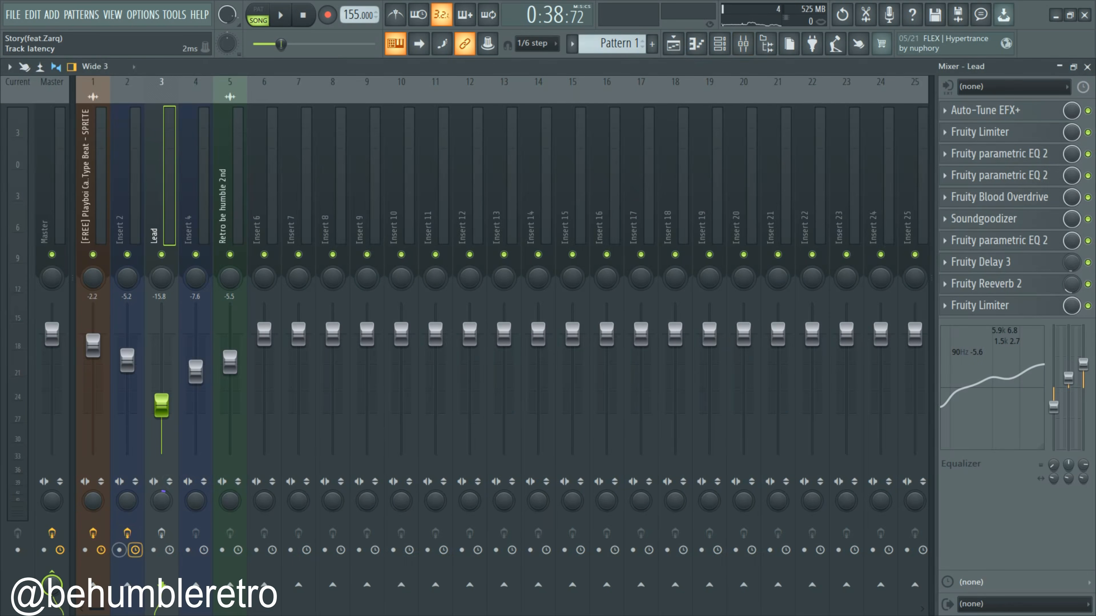
click(161, 533)
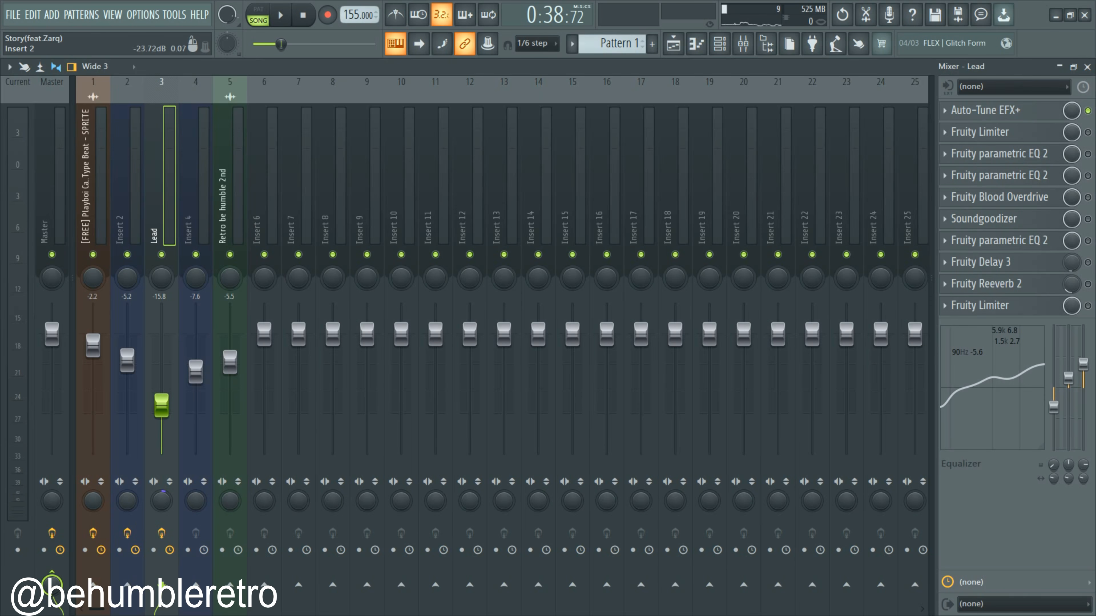
Step: Set the audio input of mixer tracks Insert 2 and Insert 4 to (none)
click(120, 194)
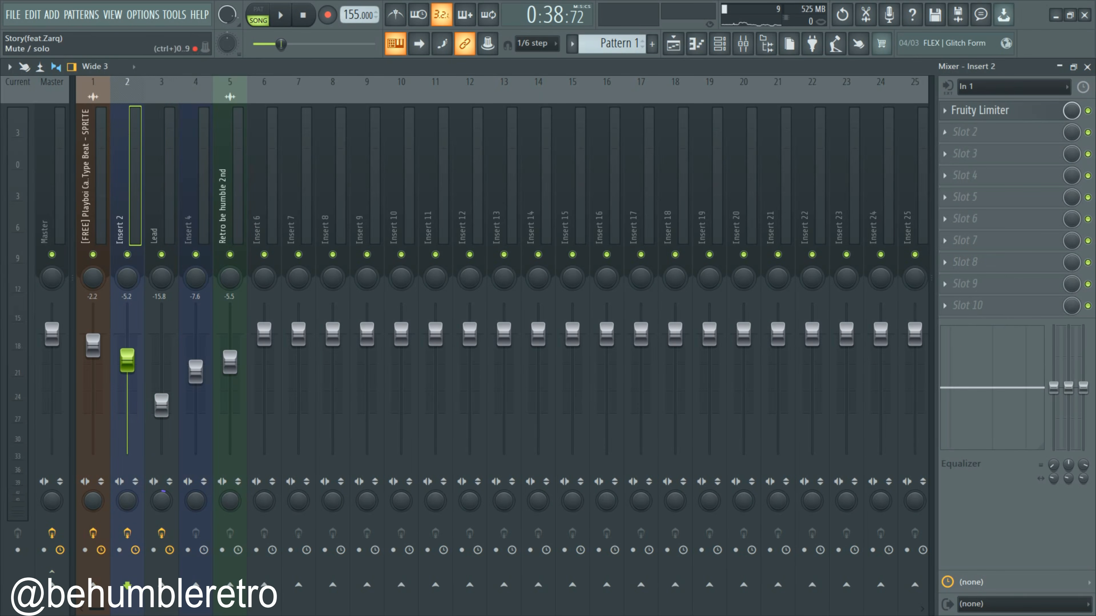
click(1014, 87)
click(1013, 166)
click(192, 195)
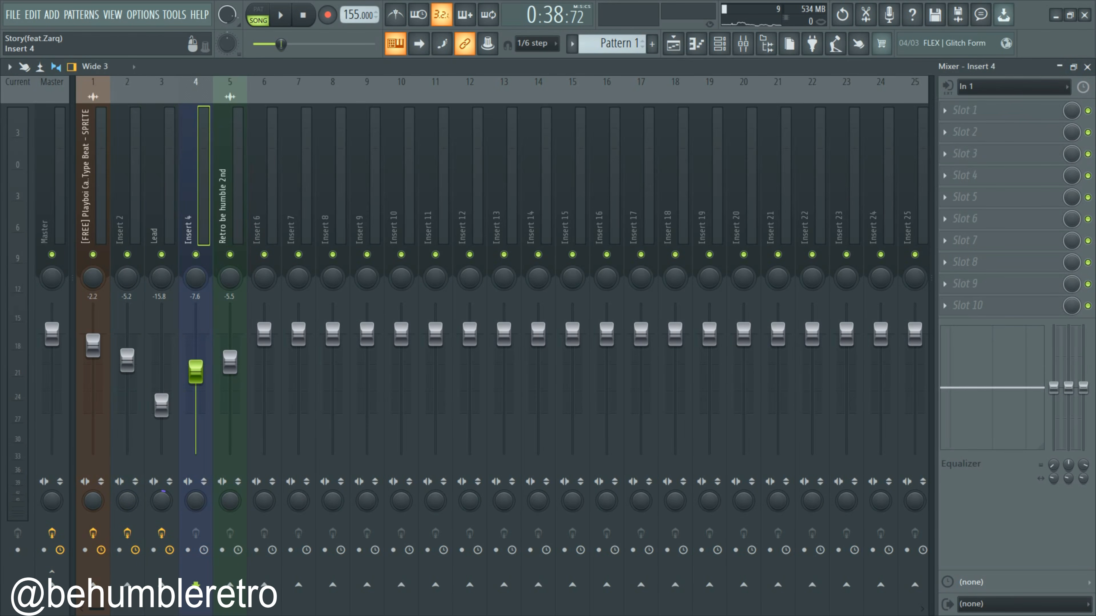
click(1011, 87)
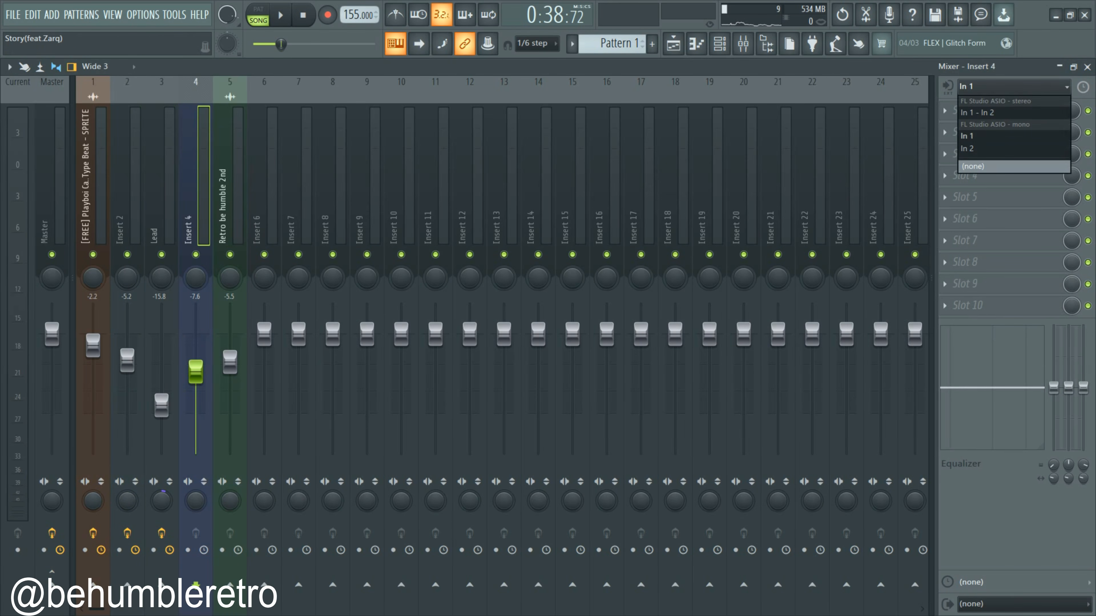
click(1011, 167)
Step: Move the Lead track to mixer position 2, directly after the beat track
click(162, 204)
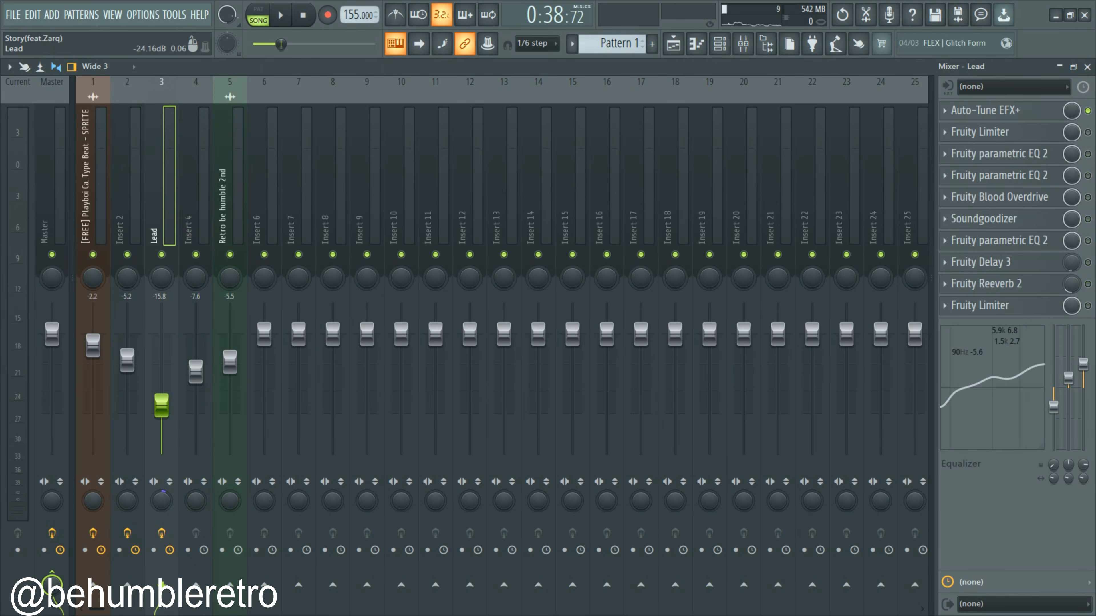
key(alt+Left)
click(92, 203)
click(127, 203)
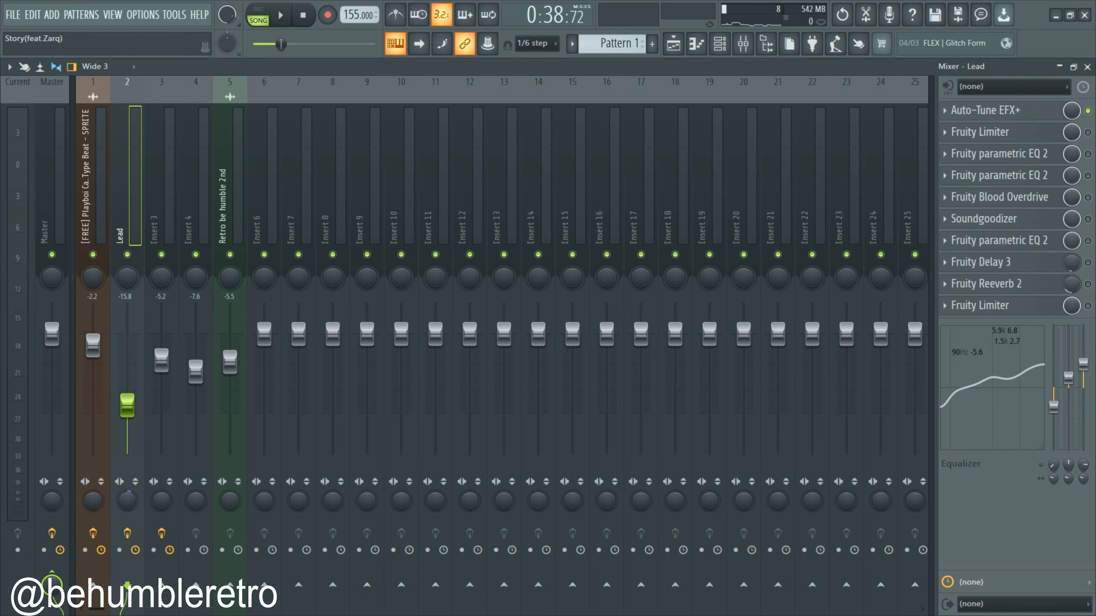
Step: Examine the Auto-Tune EFX+ settings on the Lead track, including input type, key, scale, retune speed and humanize
click(985, 110)
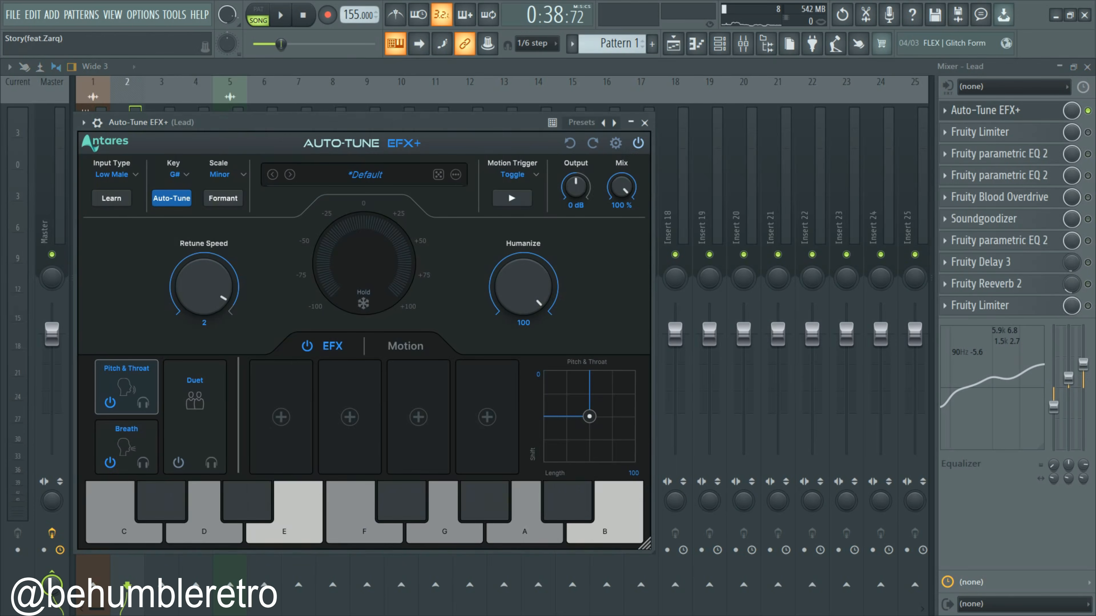
drag(367, 122, 451, 109)
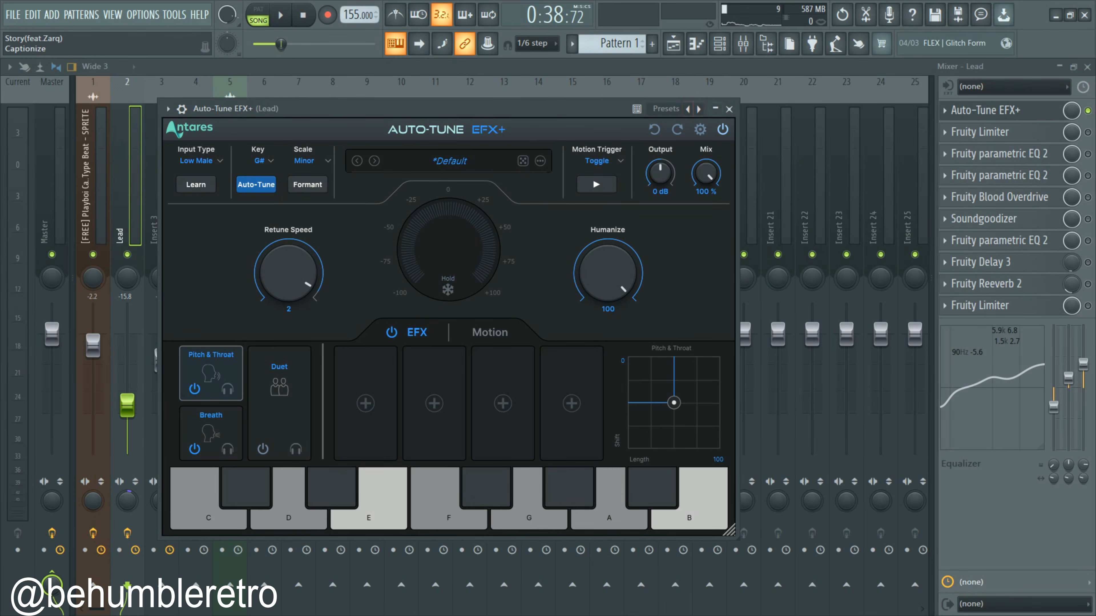
click(729, 109)
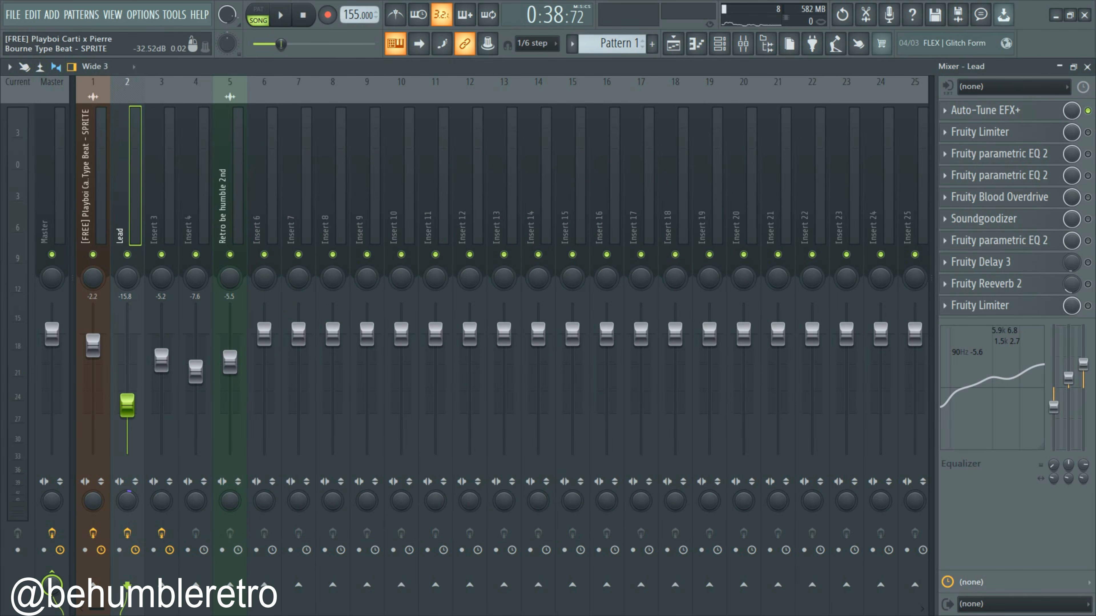
click(92, 181)
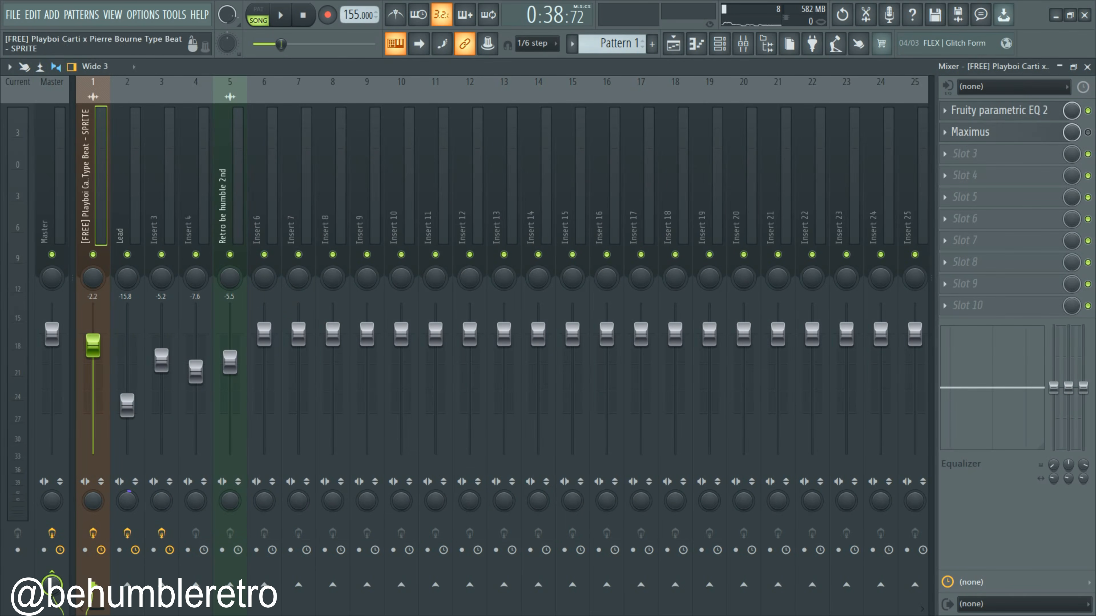
click(125, 207)
click(985, 111)
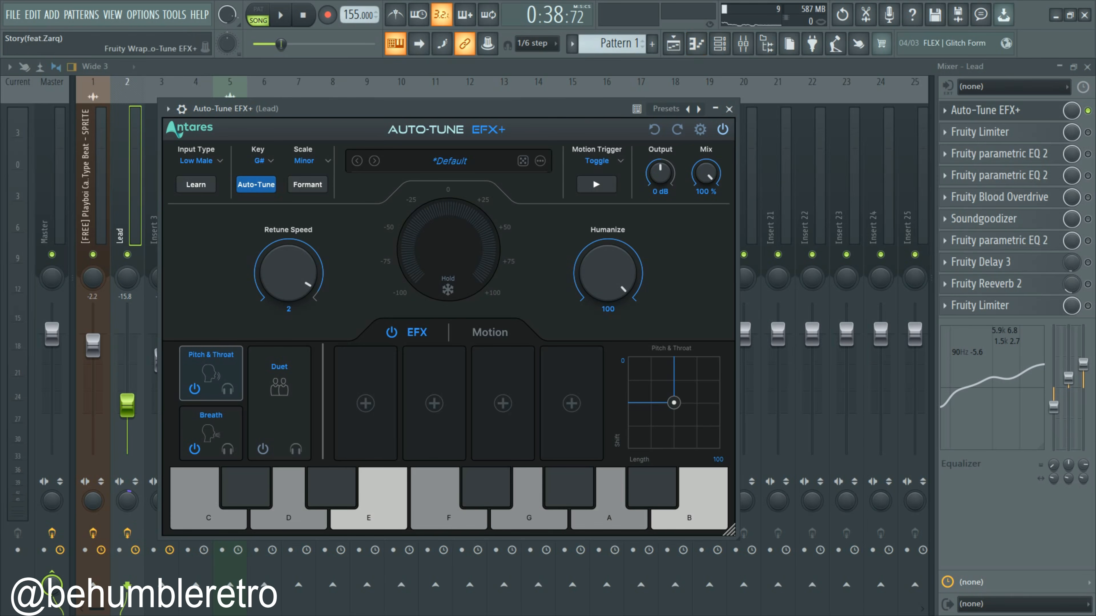
drag(561, 109, 581, 144)
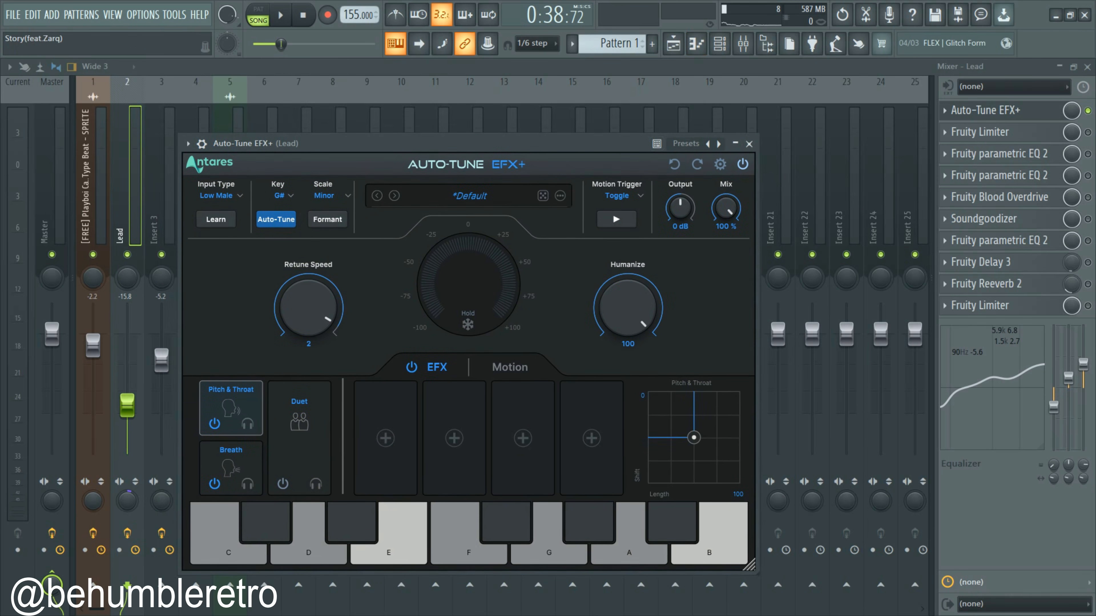
drag(496, 143, 517, 136)
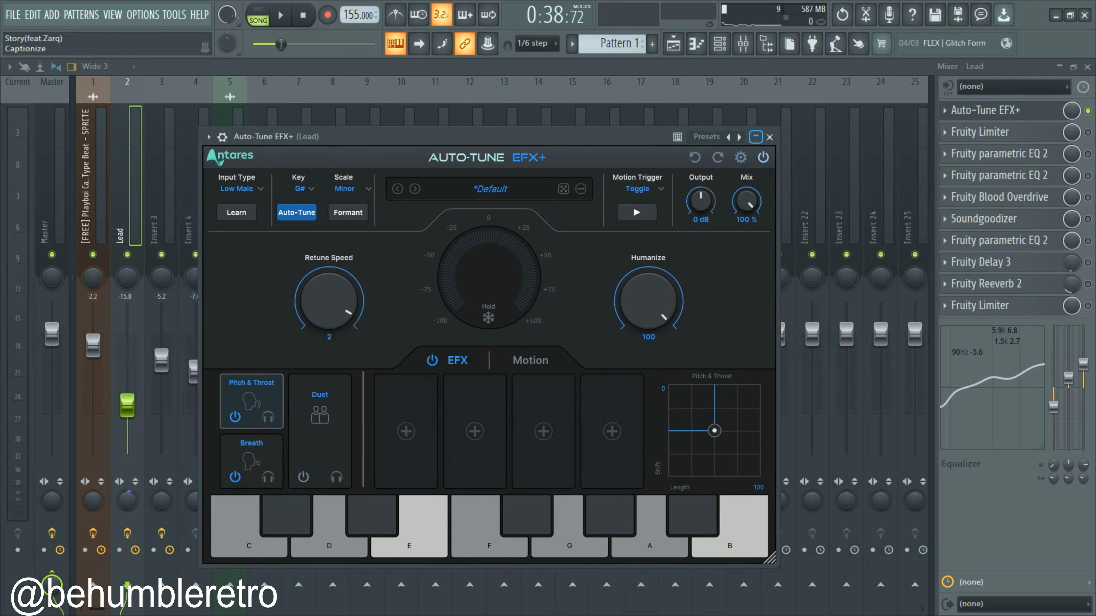
click(755, 137)
Step: Add the Auto-Key 2 plugin to effect slot 3 of the beat's mixer track
click(87, 181)
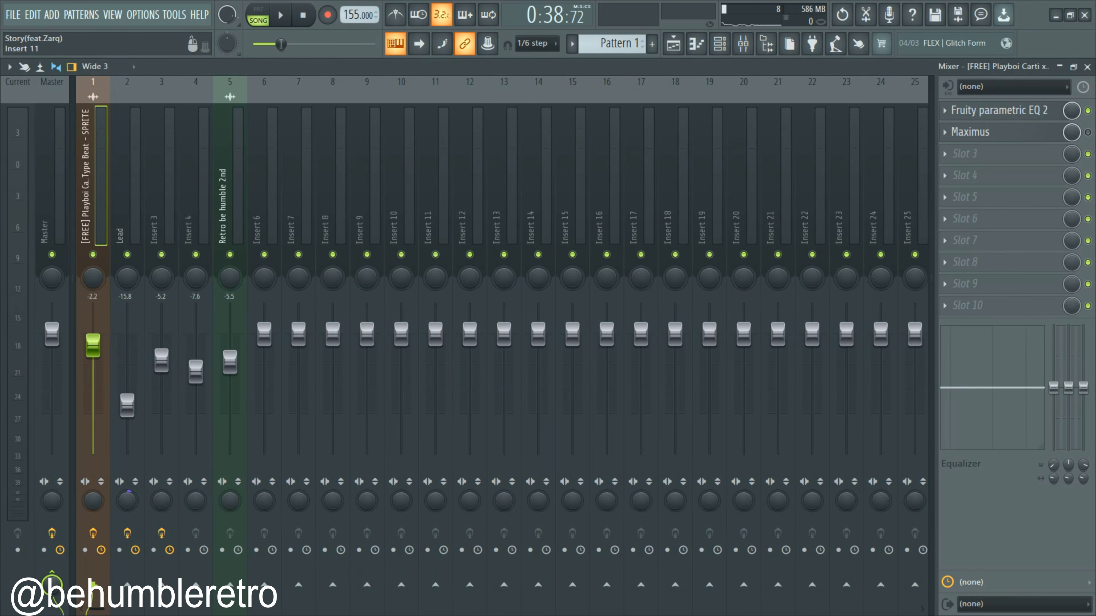
click(945, 154)
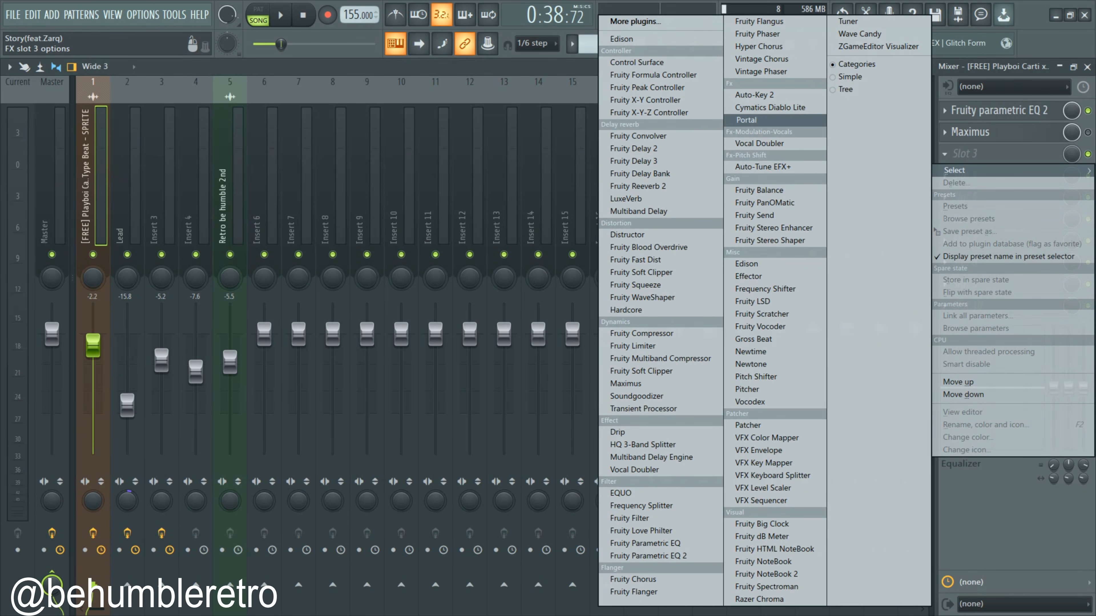
click(759, 94)
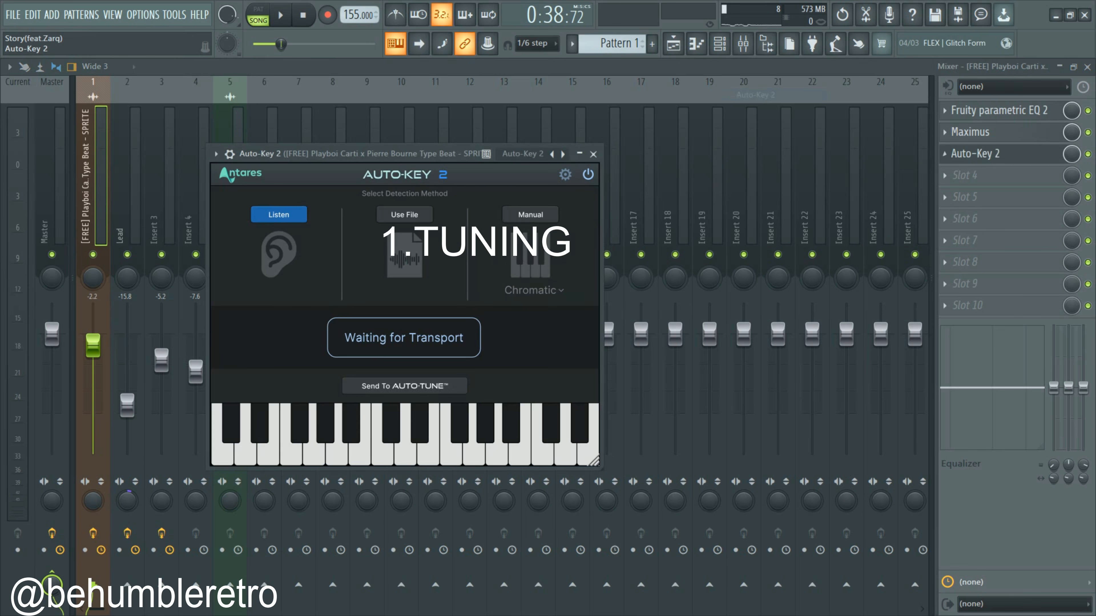
drag(363, 154, 426, 122)
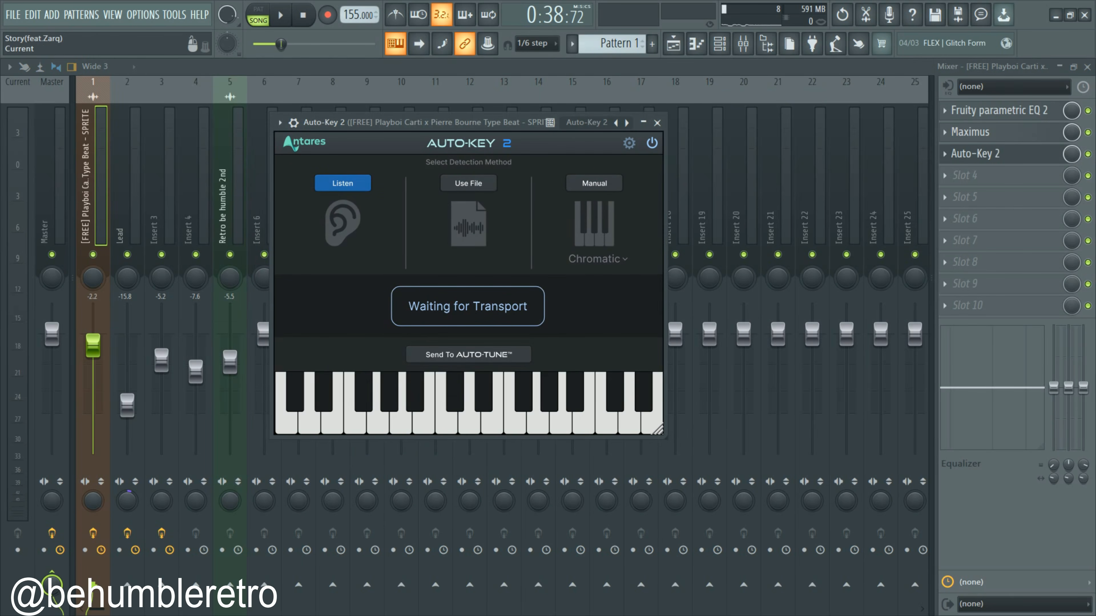
Step: Mute the Lead track and play the beat so that Auto-Key 2 detects its key
click(127, 255)
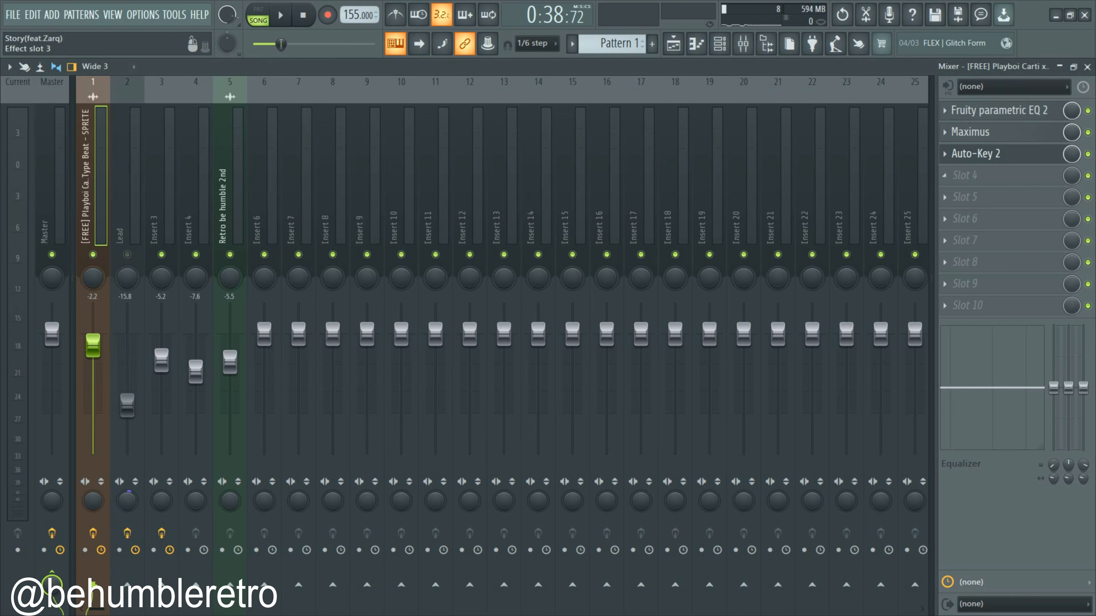
click(975, 154)
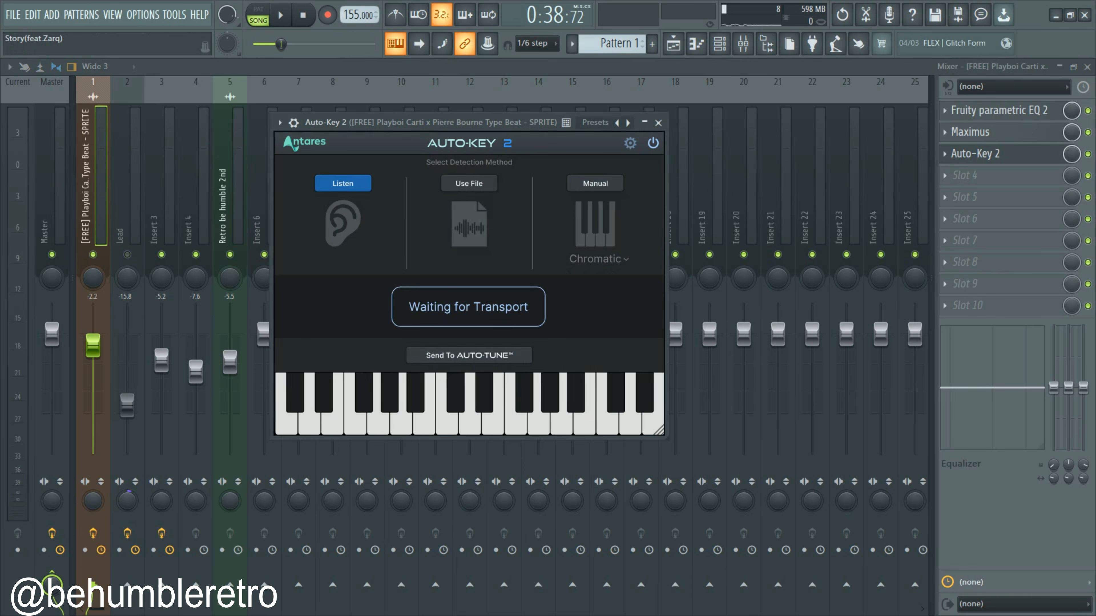
key(space)
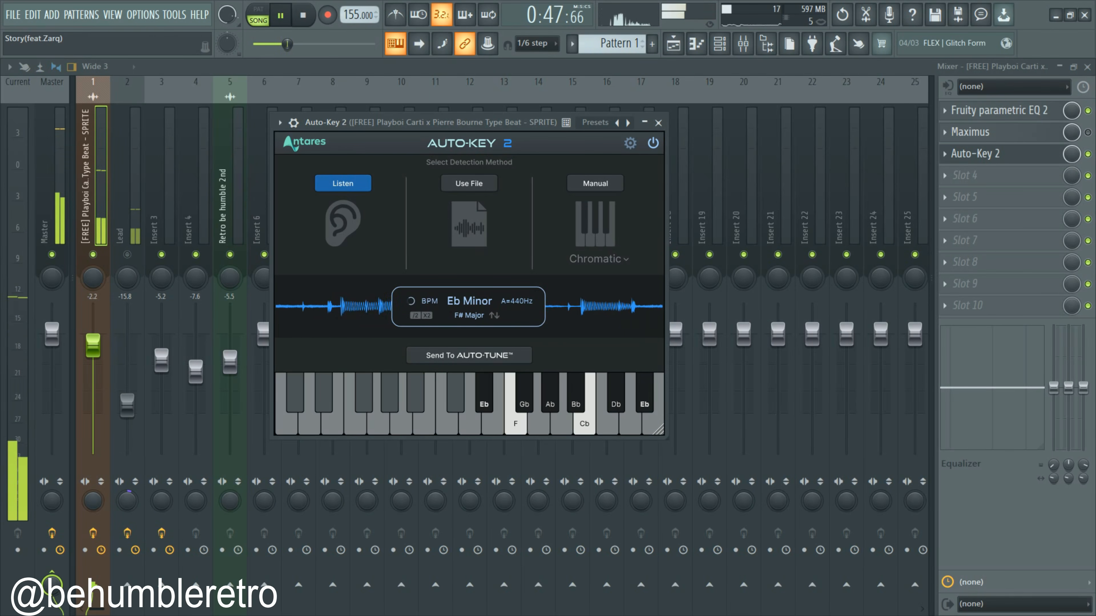
key(space)
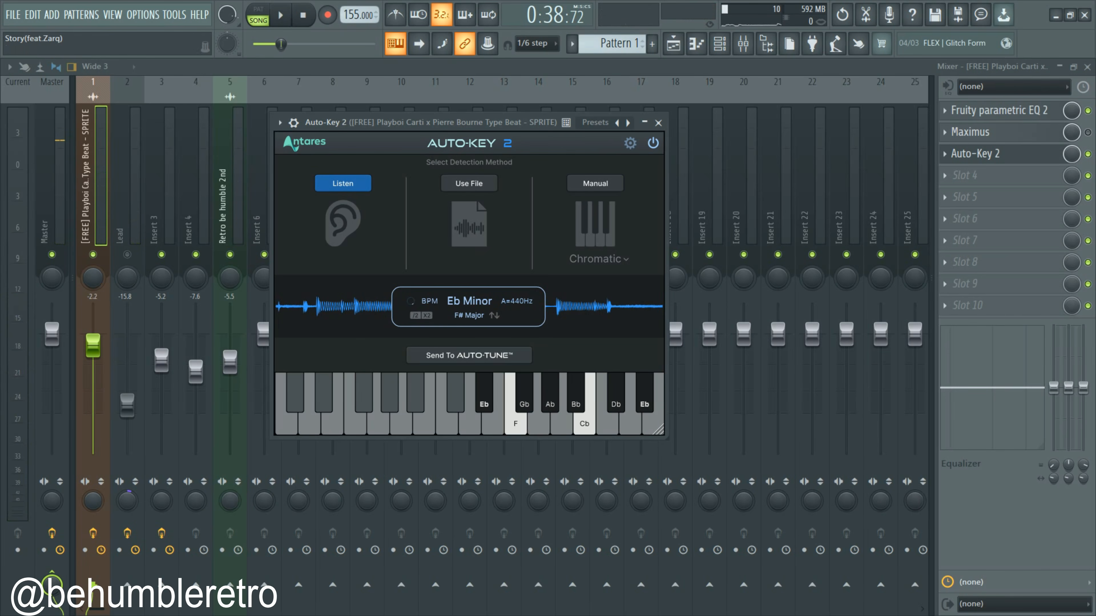
Step: Delete Auto-Key 2 from the beat's mixer track and unmute the Lead track
click(944, 154)
click(956, 184)
click(128, 207)
click(128, 254)
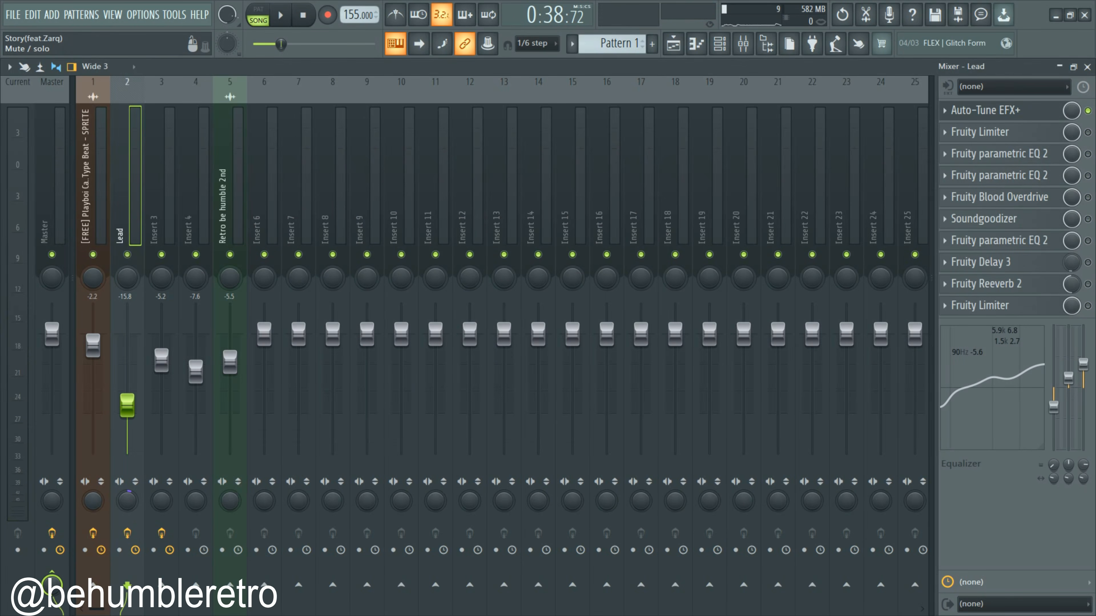
Step: Reopen Auto-Tune EFX+ on the Lead track and play the song to hear the tuned vocal over the beat
click(986, 110)
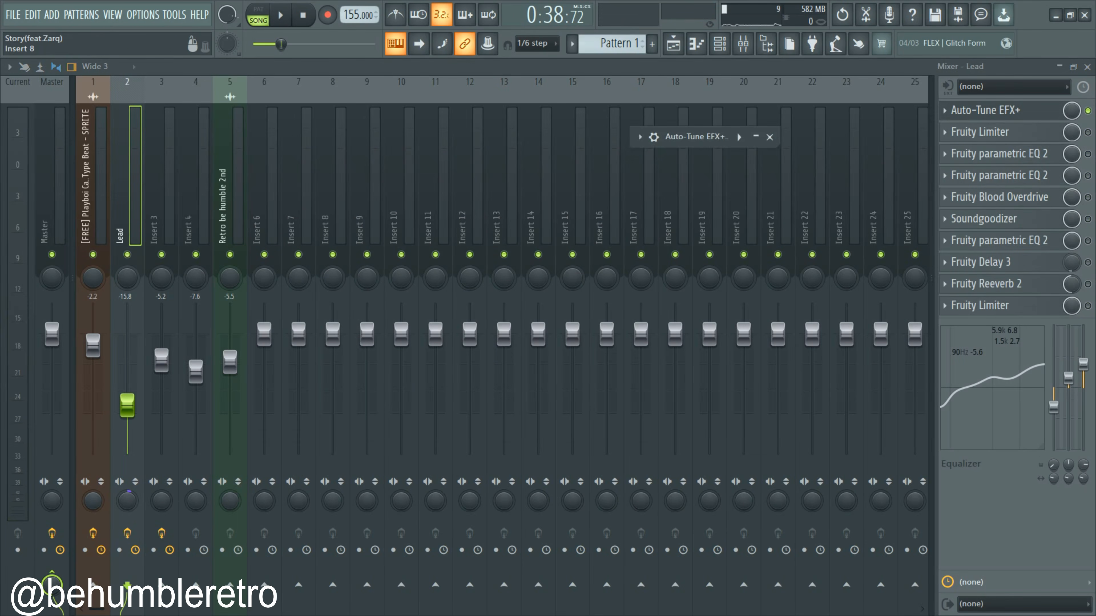
click(755, 137)
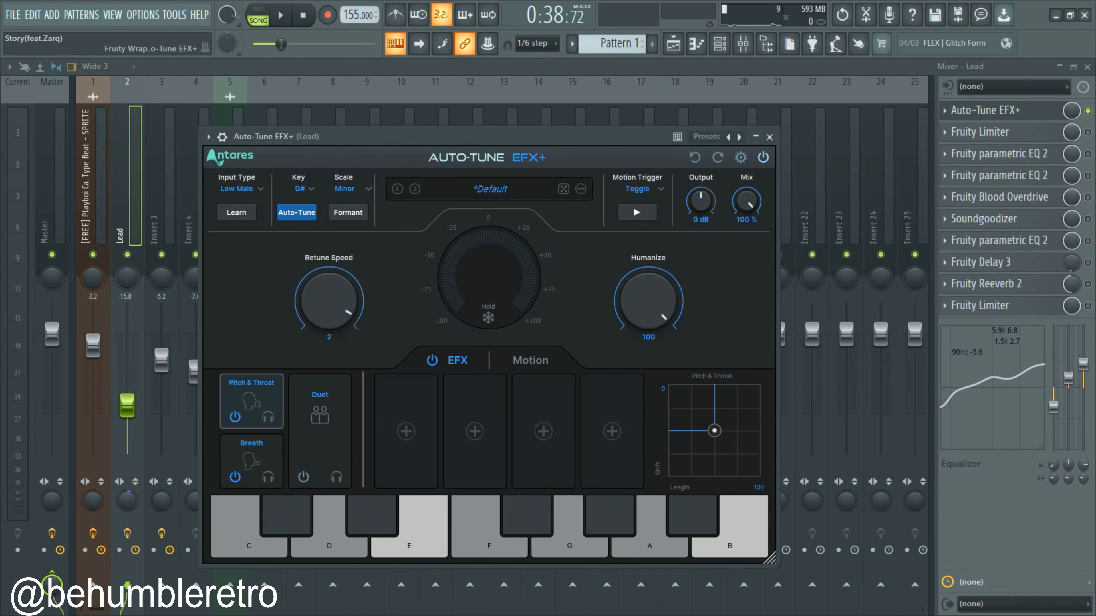
drag(629, 137, 685, 110)
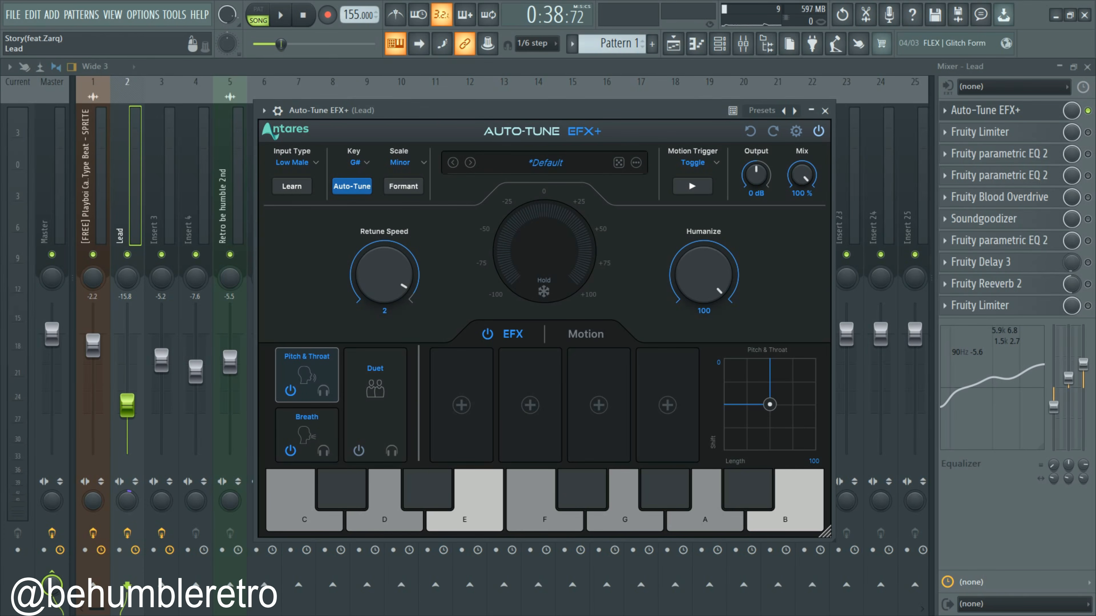
key(space)
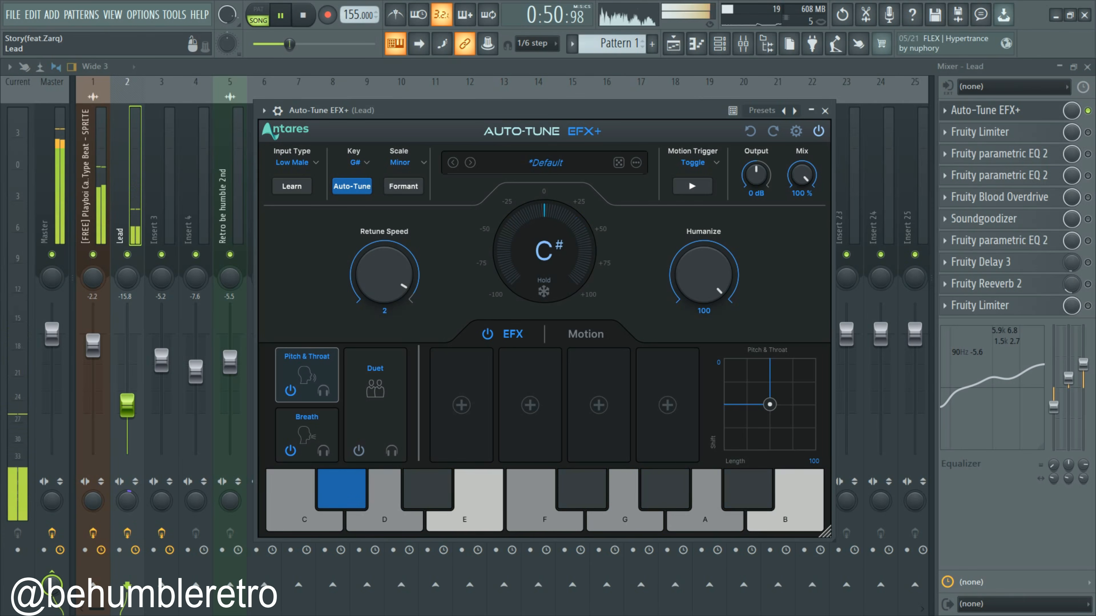
key(space)
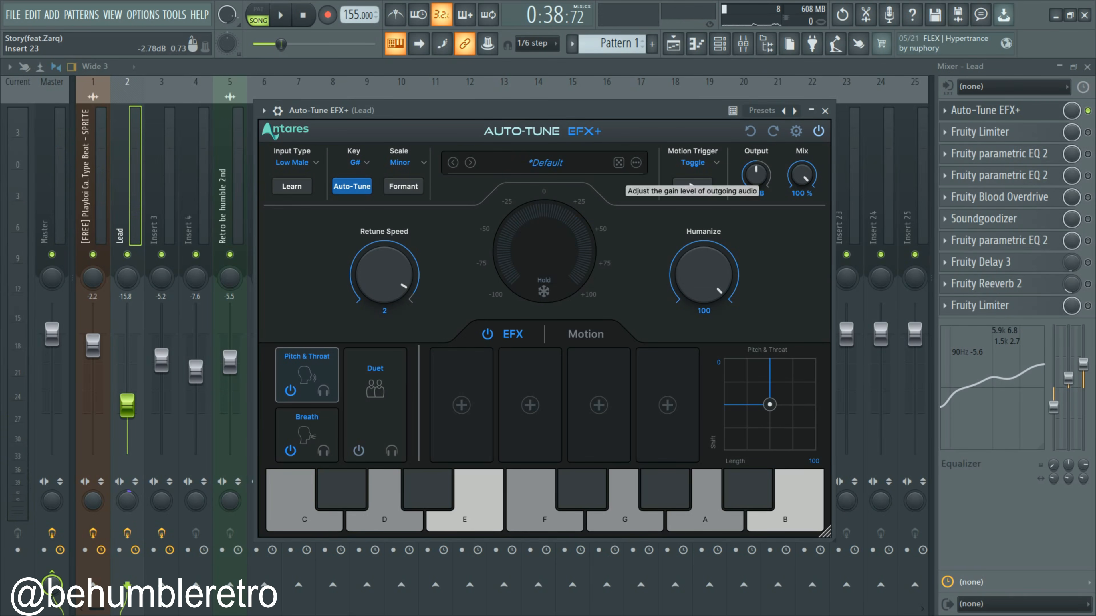
click(811, 111)
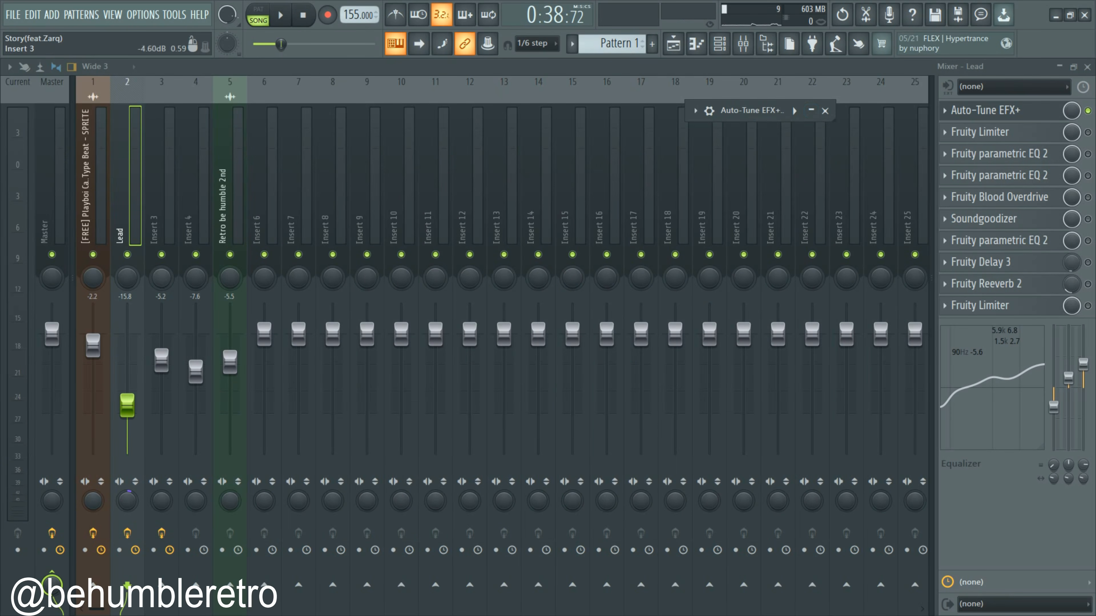
click(125, 185)
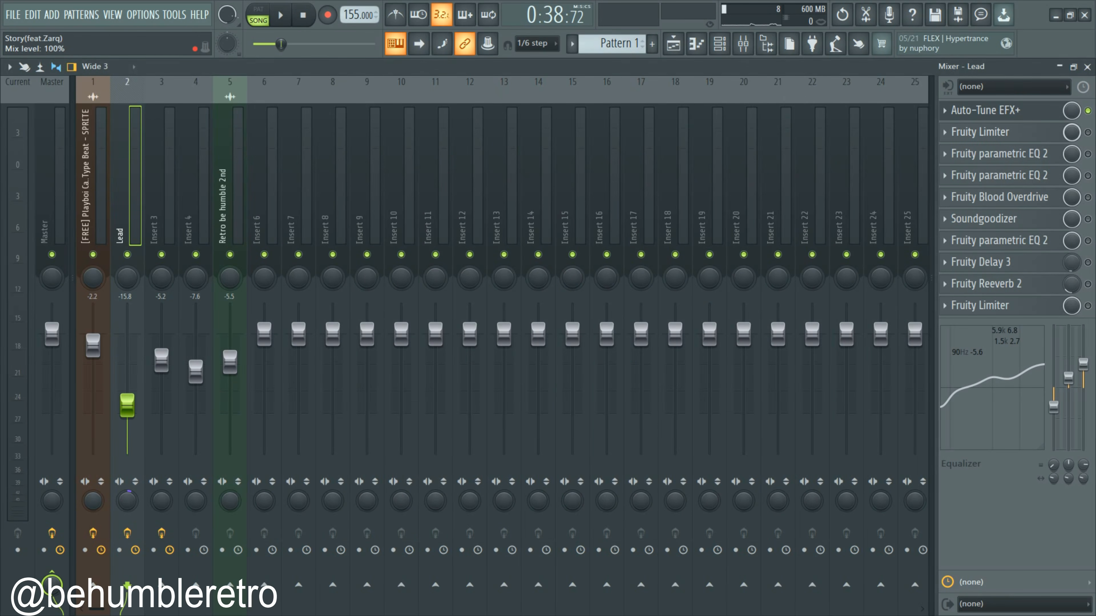
Step: Enable the Fruity Limiter in slot 2 of the Lead track and audition its compression with the beat
click(988, 132)
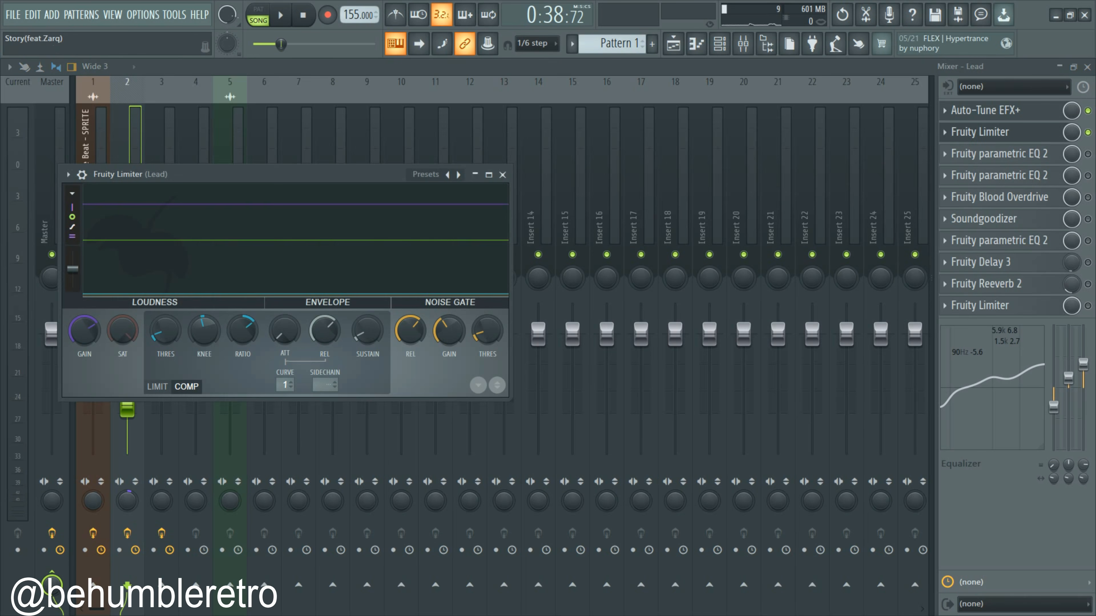
drag(267, 174, 446, 139)
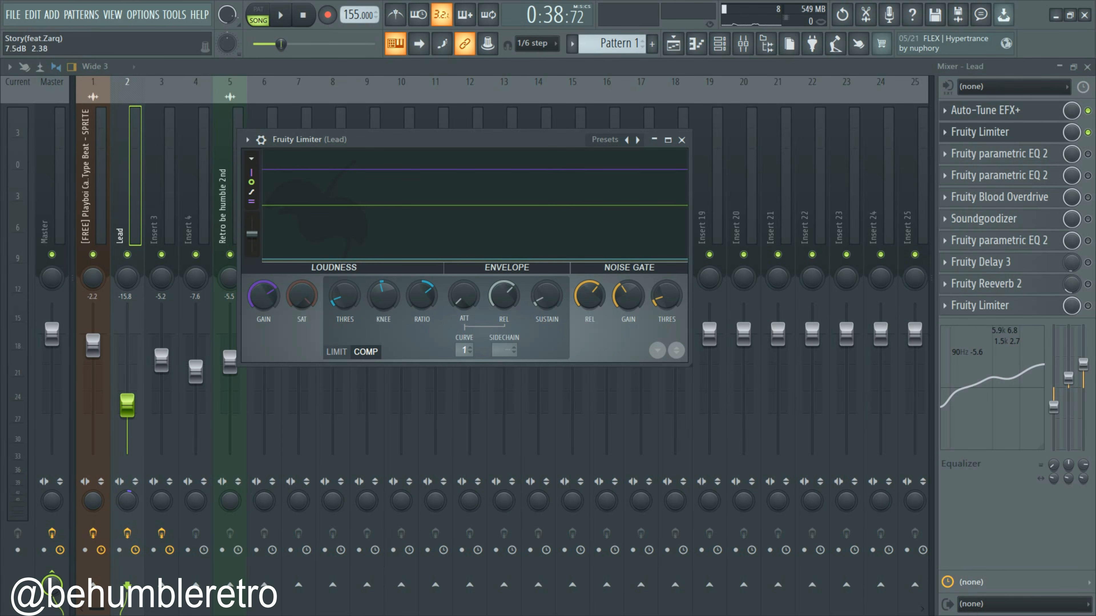
drag(414, 140, 406, 133)
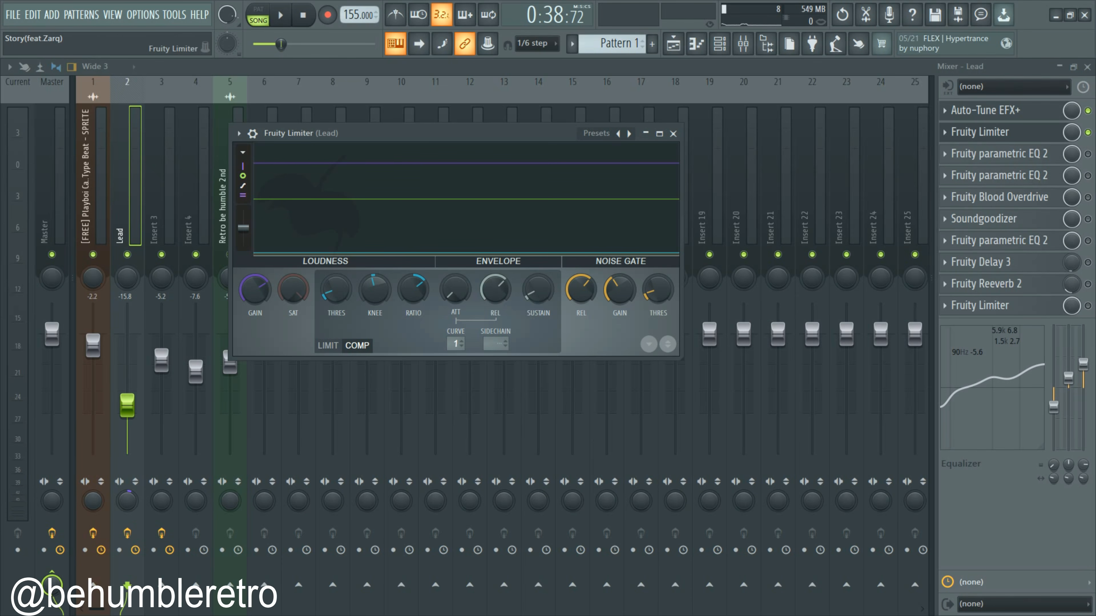
key(space)
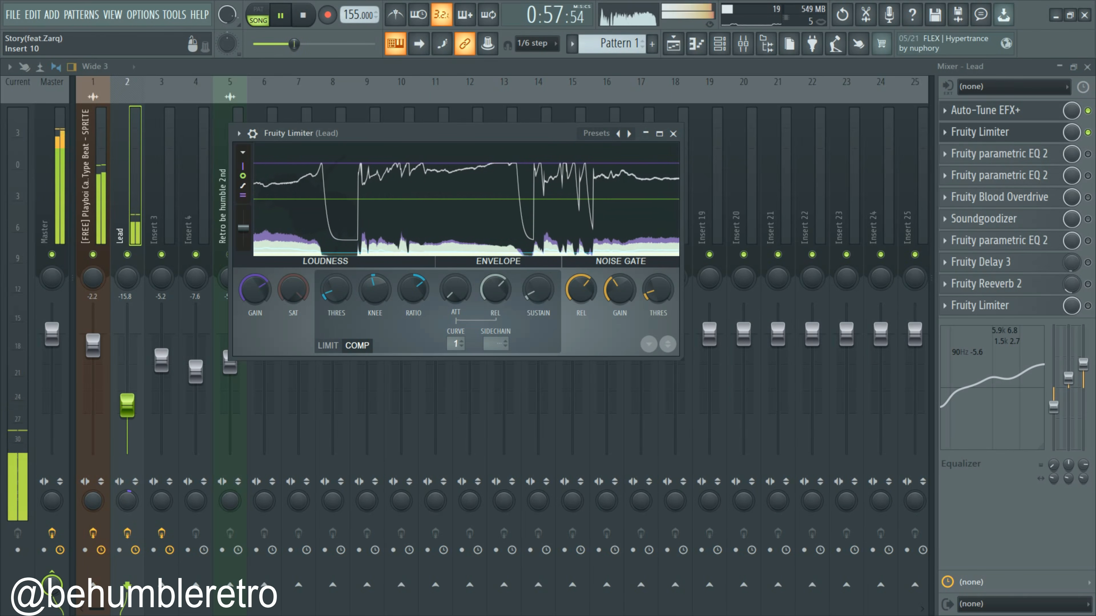
key(space)
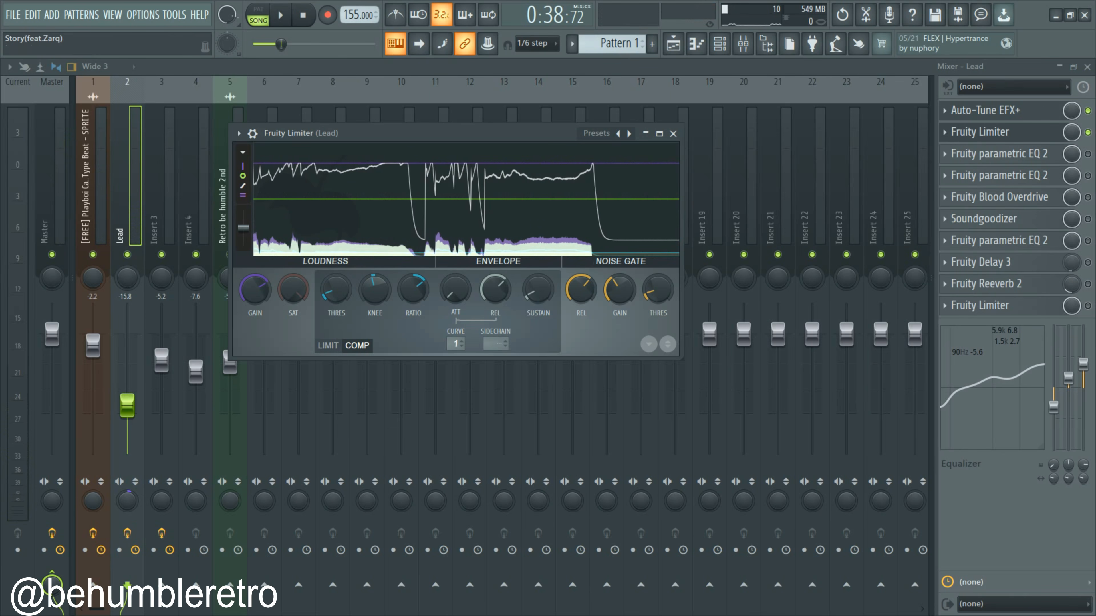
Step: Enable the subtractive Fruity parametric EQ 2 in slot 3 of the Lead track and audition its curve with the beat
click(999, 154)
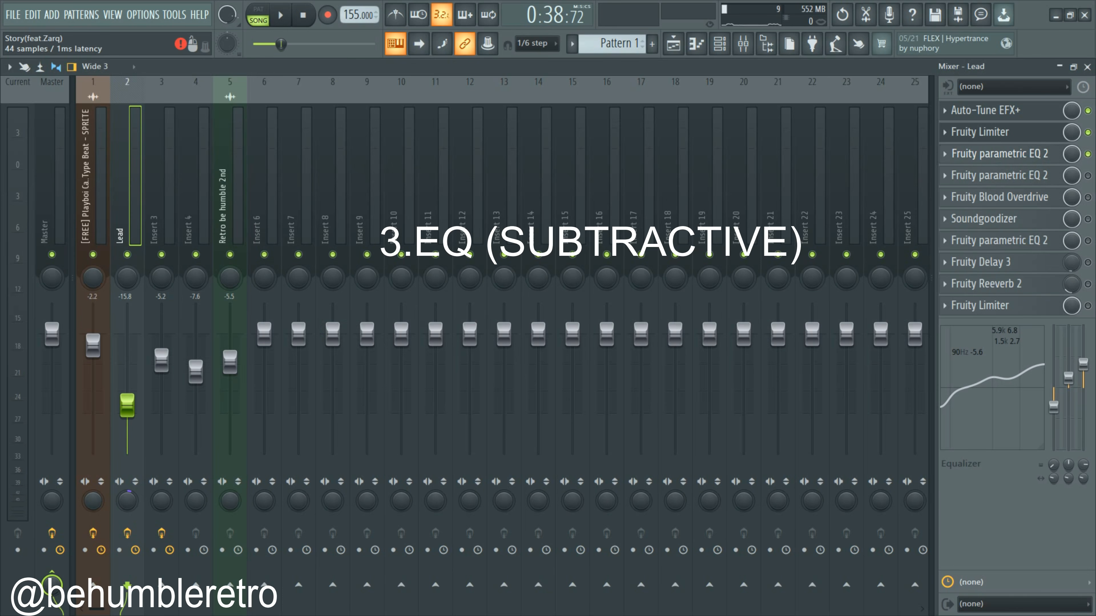
click(999, 153)
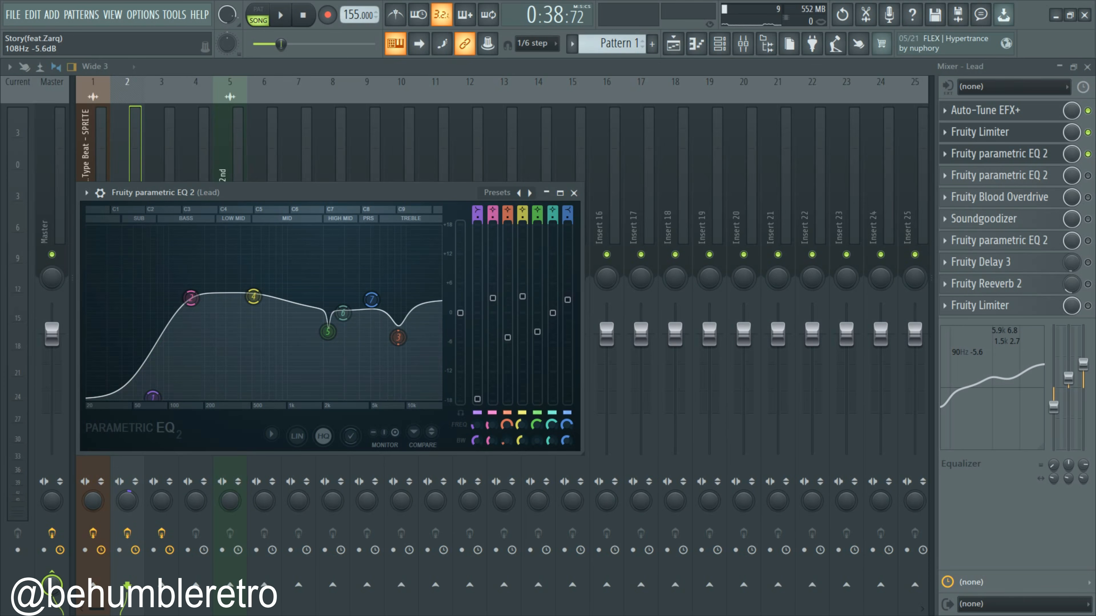
drag(310, 192, 392, 170)
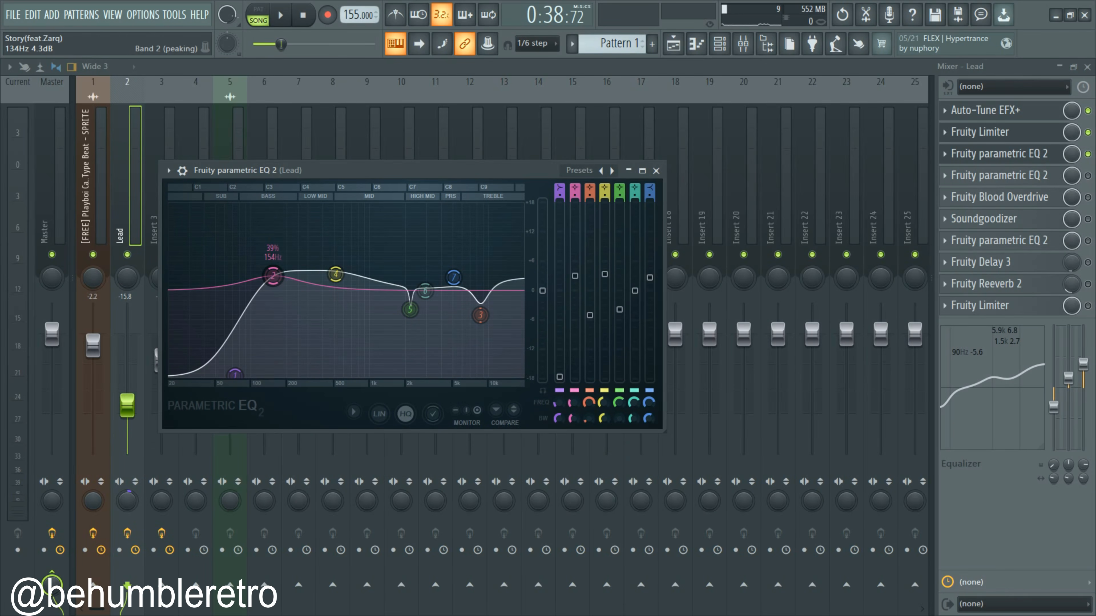
drag(302, 170, 329, 170)
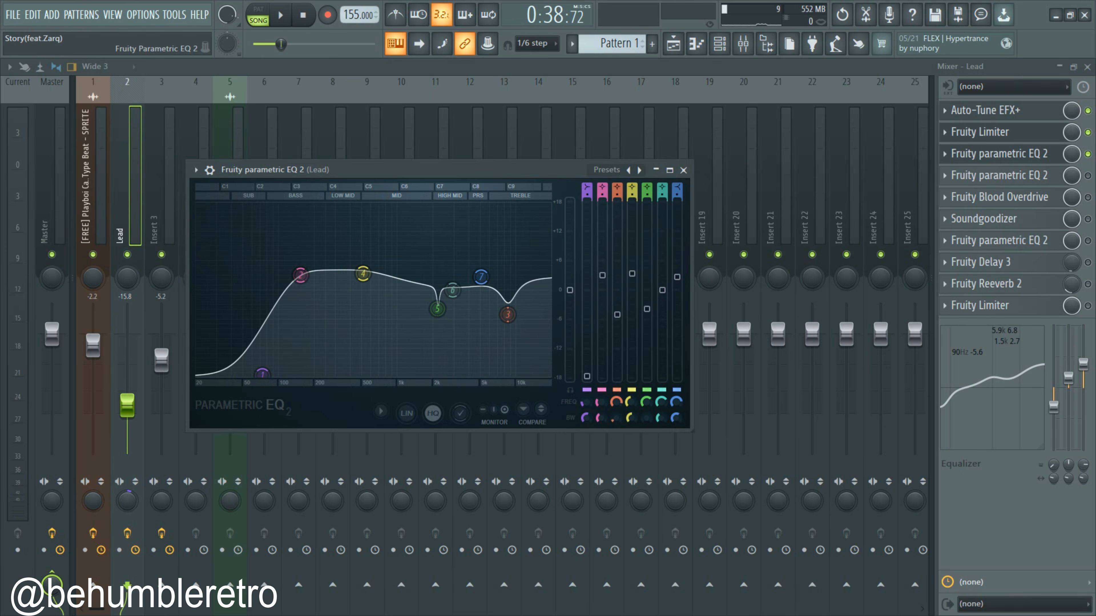
key(space)
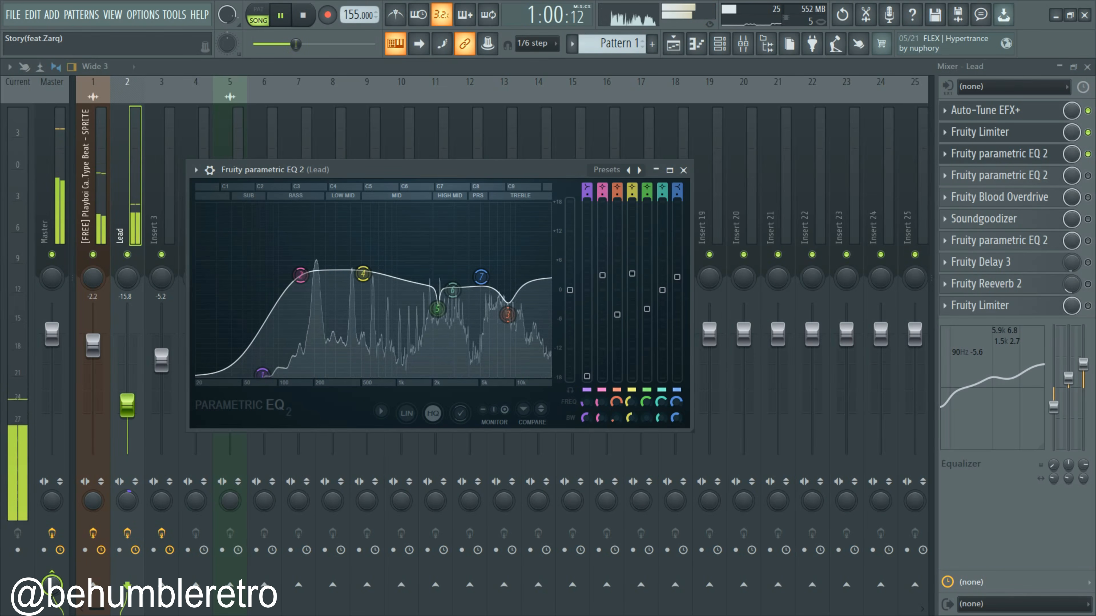
key(space)
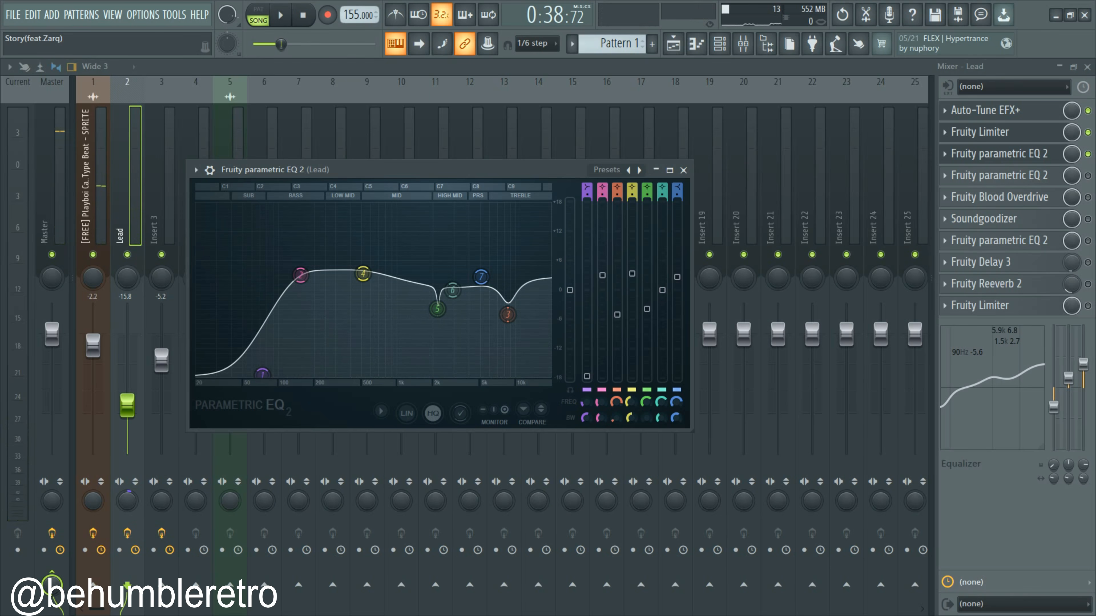
Step: Enable the second Fruity parametric EQ 2, in slot 4 of the Lead track, and audition its high-shelf boost
click(1087, 176)
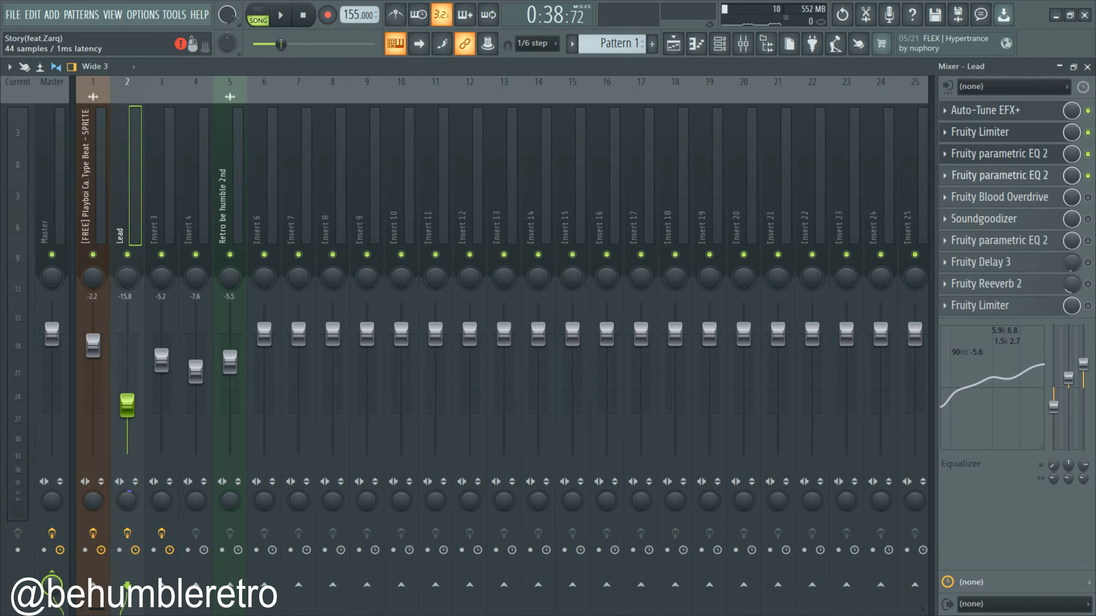
click(999, 176)
drag(345, 210, 482, 168)
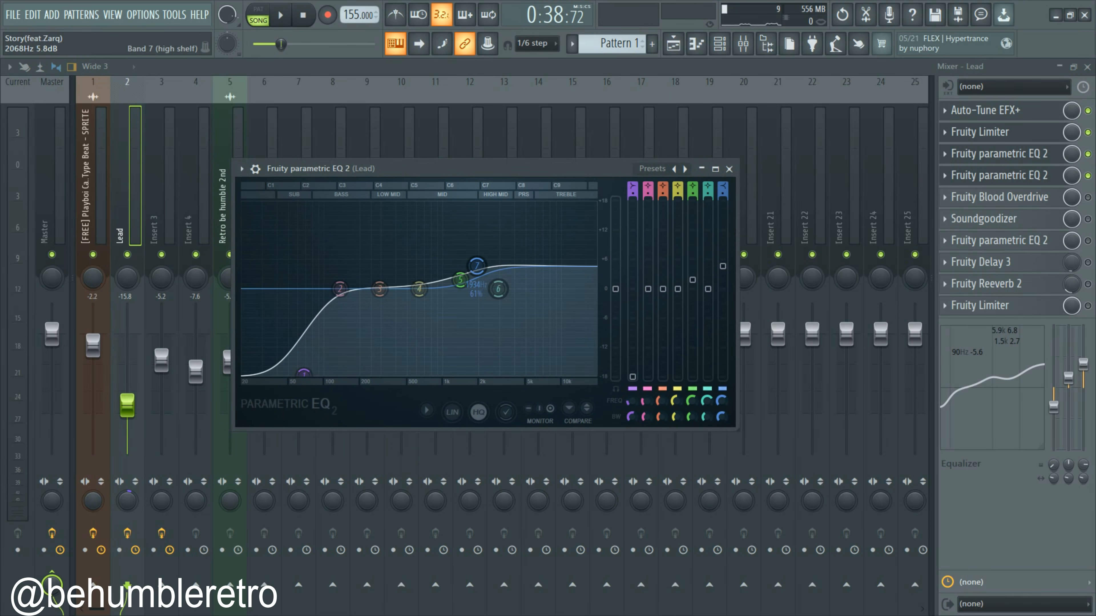
drag(479, 168, 495, 165)
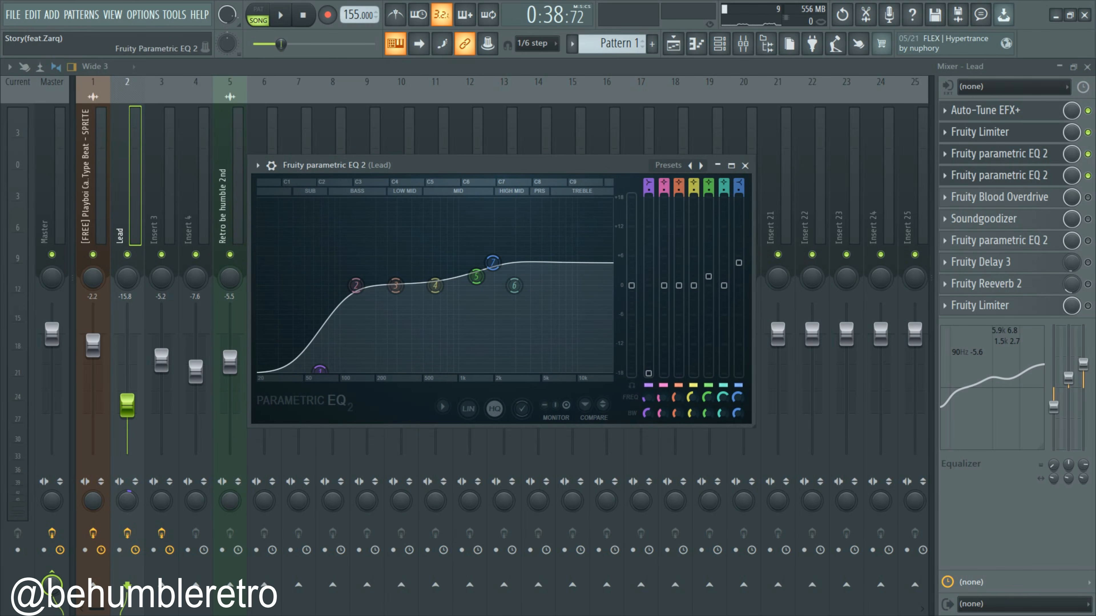
key(space)
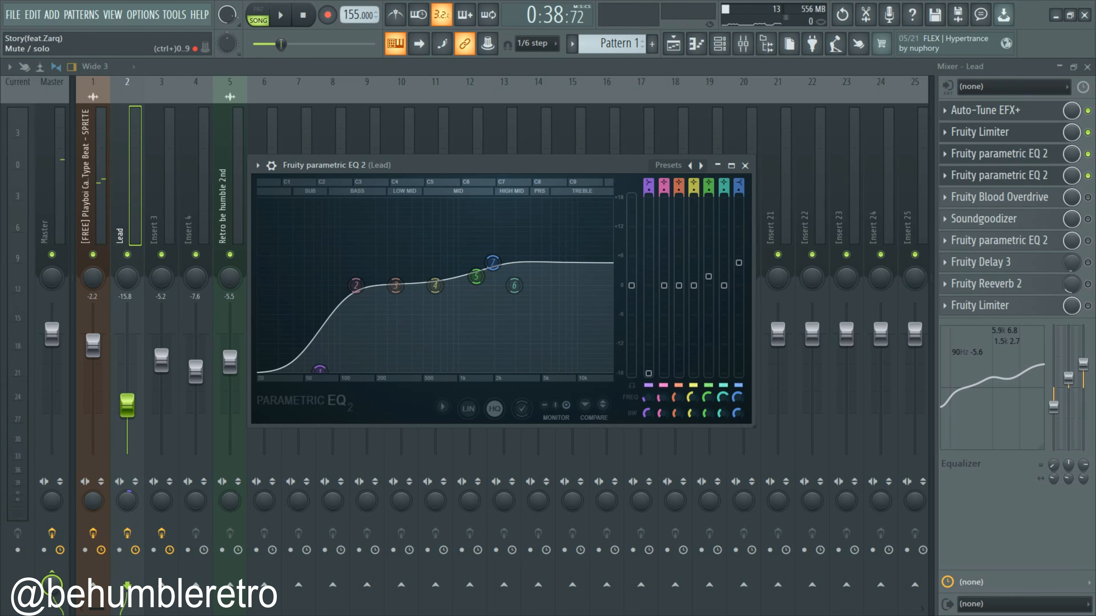
Step: Enable Fruity Blood Overdrive in slot 5 of the Lead track and listen to its distortion on the vocal
click(1087, 197)
click(999, 197)
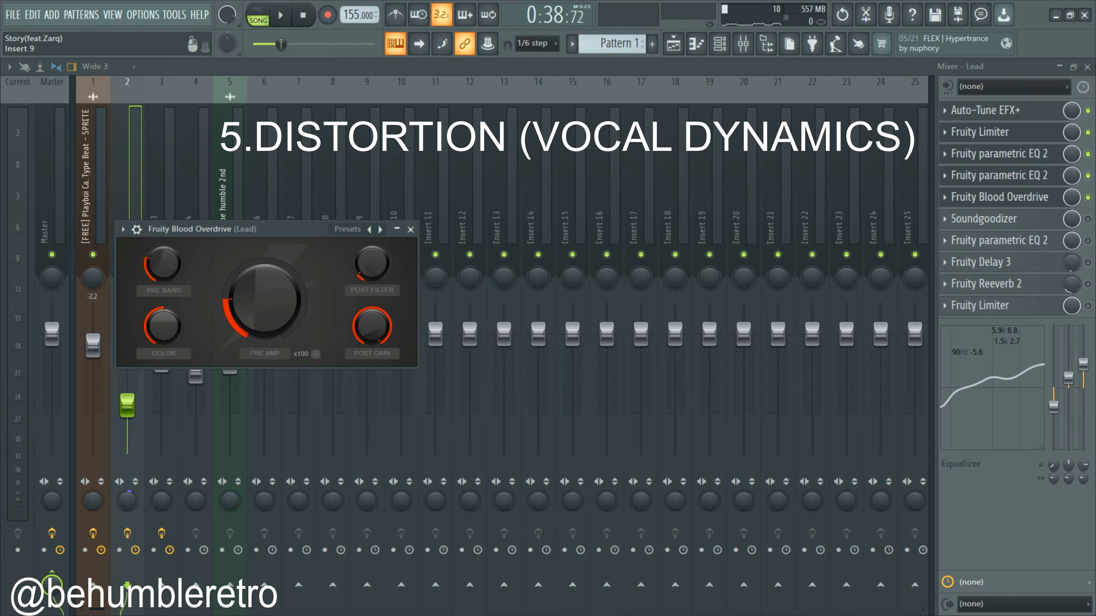
drag(297, 229, 467, 185)
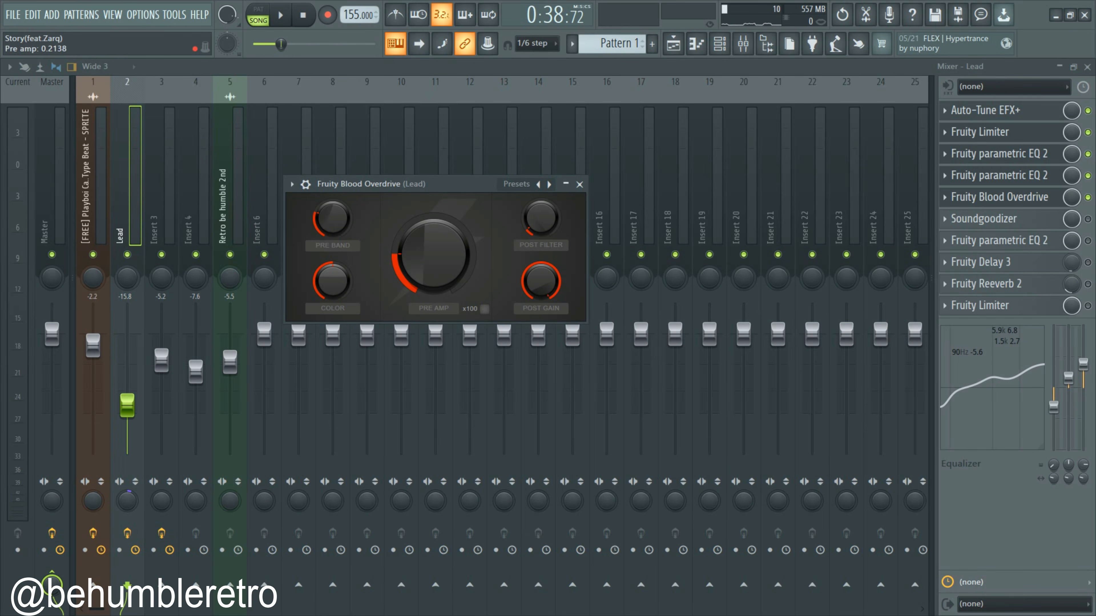
drag(389, 183, 449, 151)
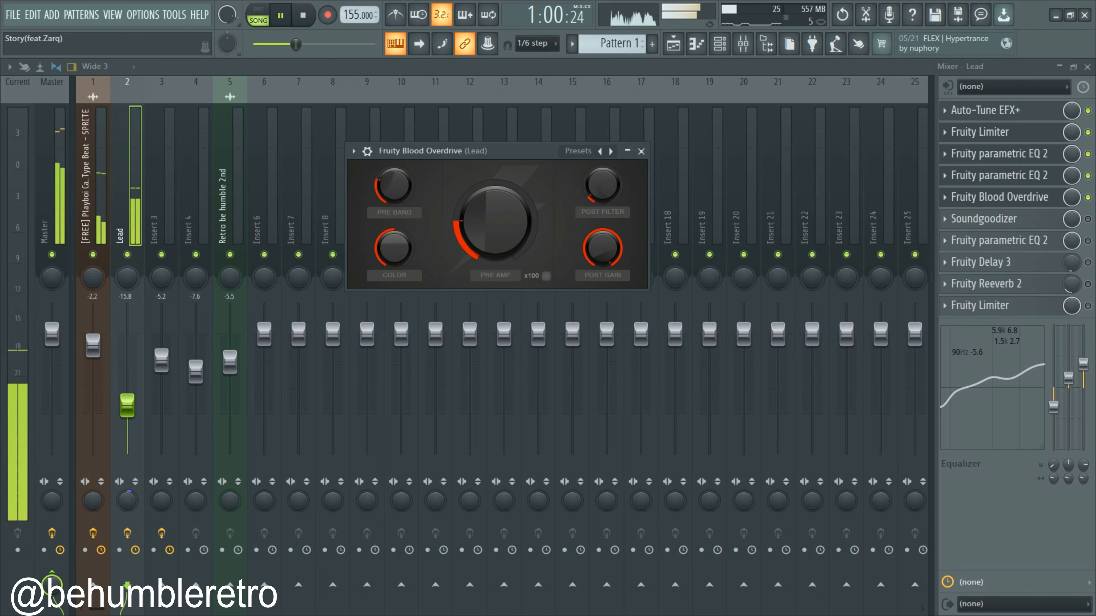
key(space)
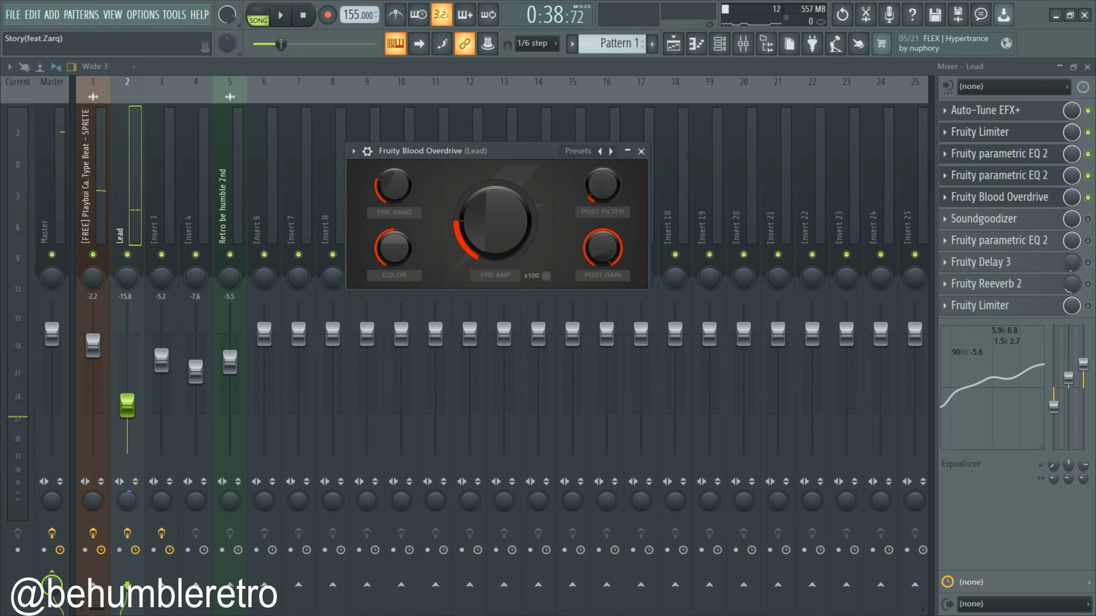
Step: Enable Soundgoodizer in slot 6 of the Lead track and play the song to hear its mode A effect
click(1088, 219)
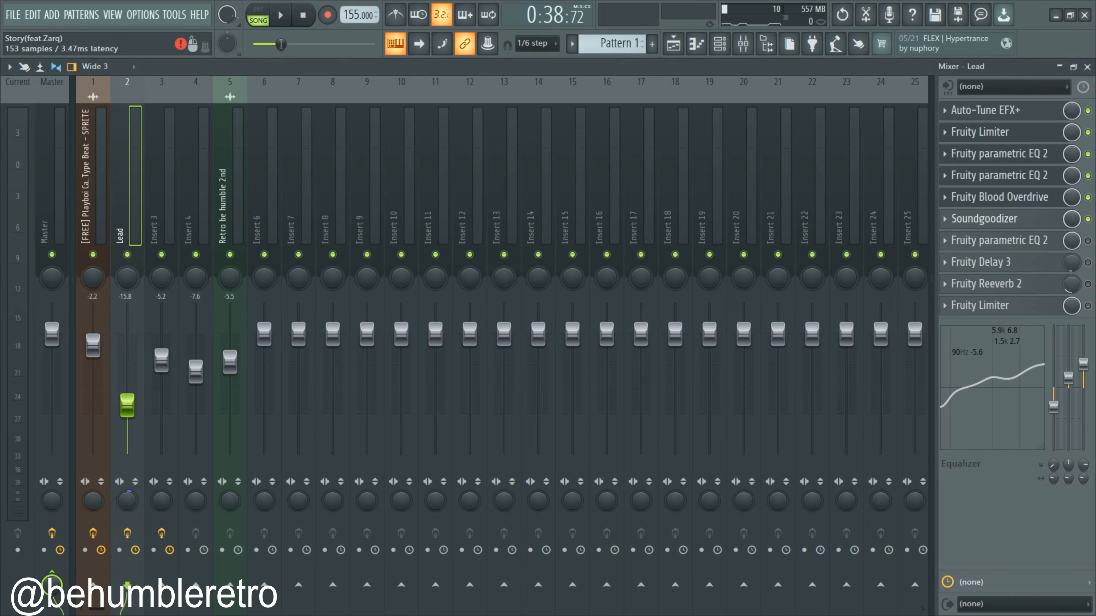
click(984, 219)
drag(73, 120, 405, 124)
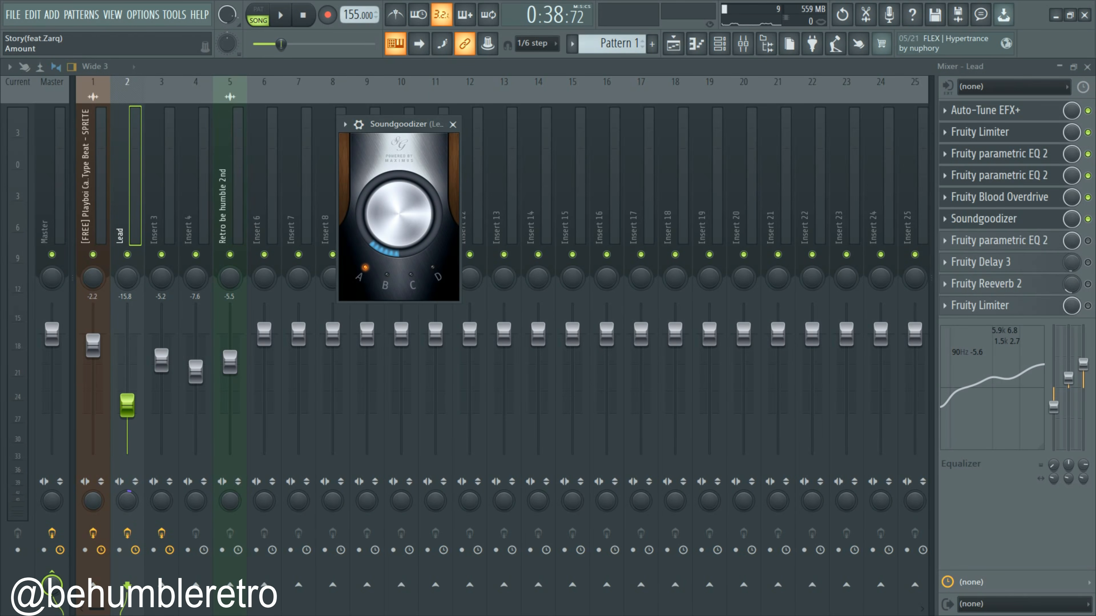
drag(404, 125, 451, 118)
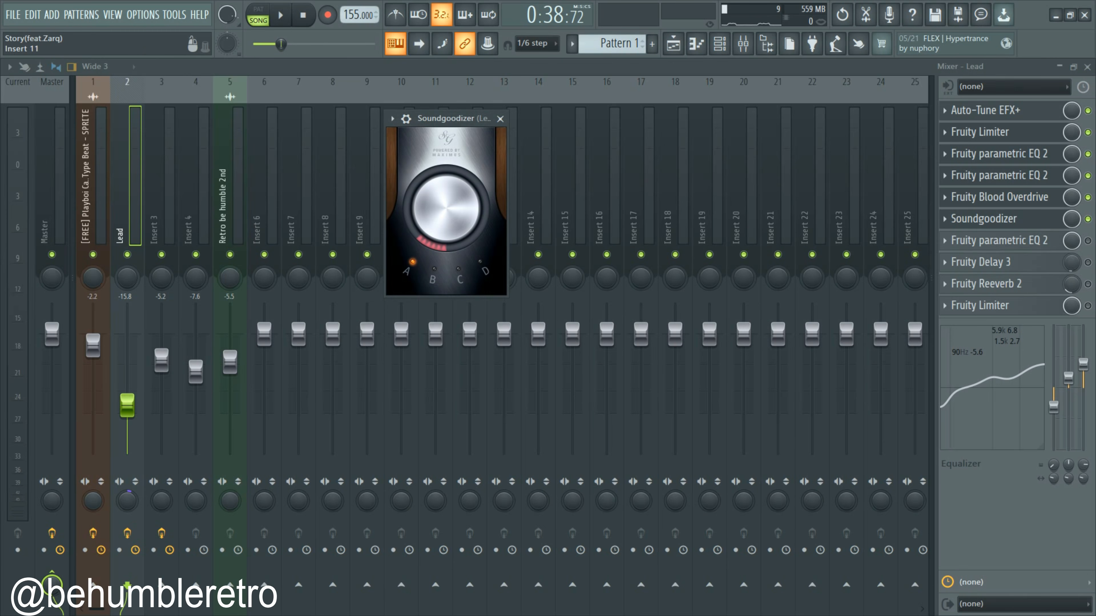
key(space)
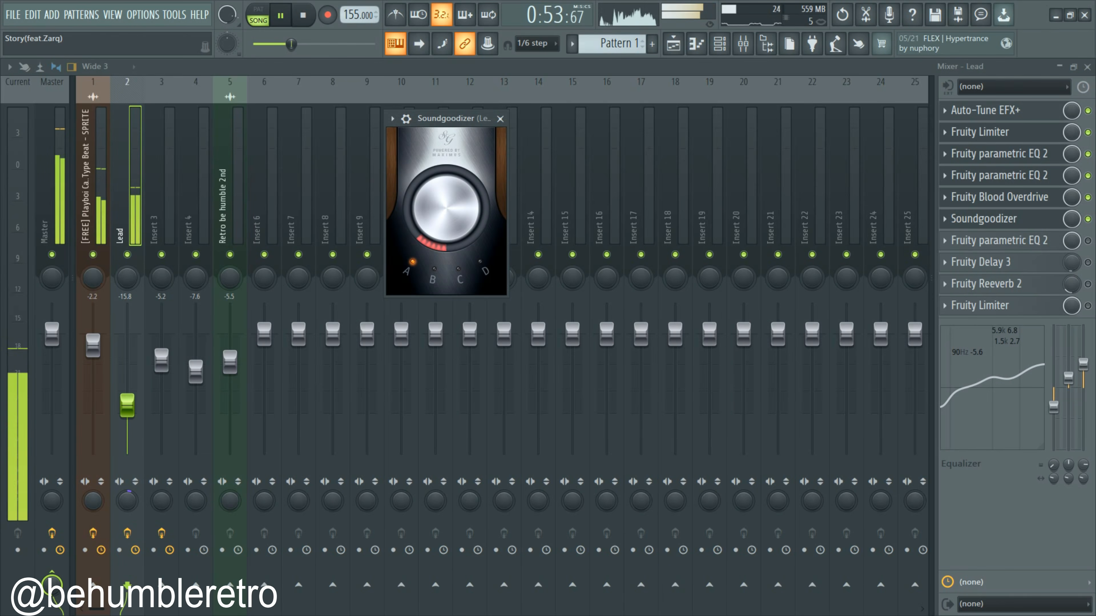
key(space)
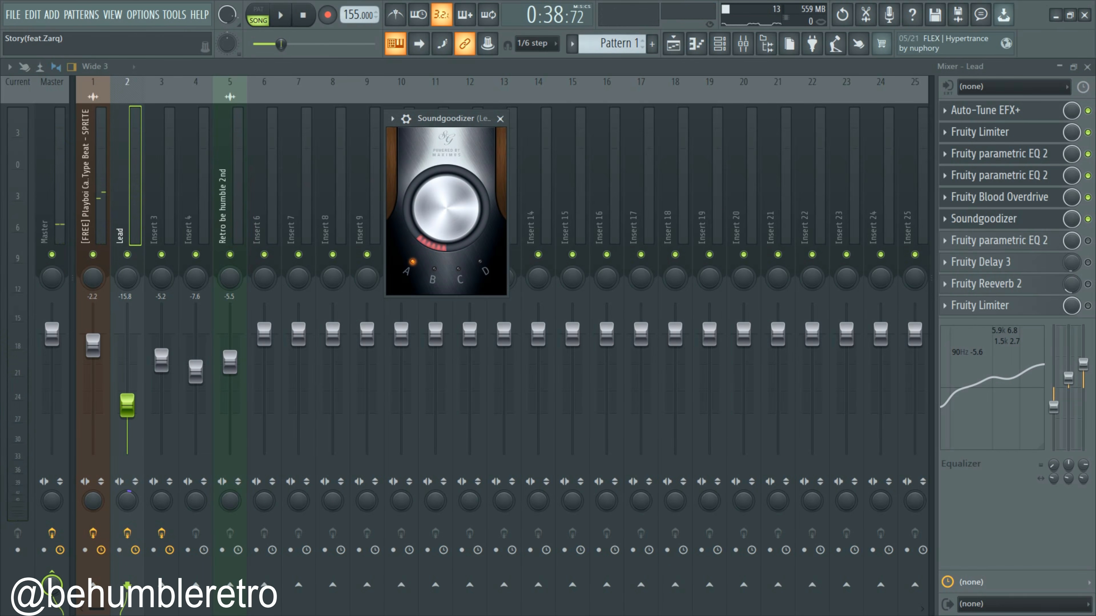
Step: Enable the third Fruity parametric EQ 2, in slot 7 of the Lead track, and play the song through it
click(1087, 241)
click(1000, 240)
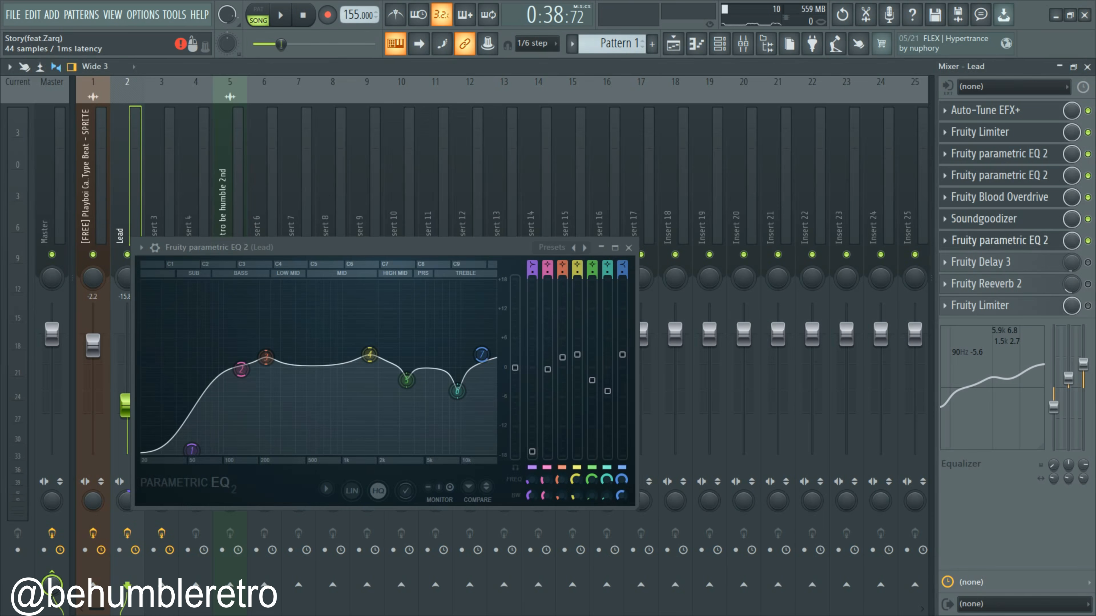
drag(388, 248, 432, 154)
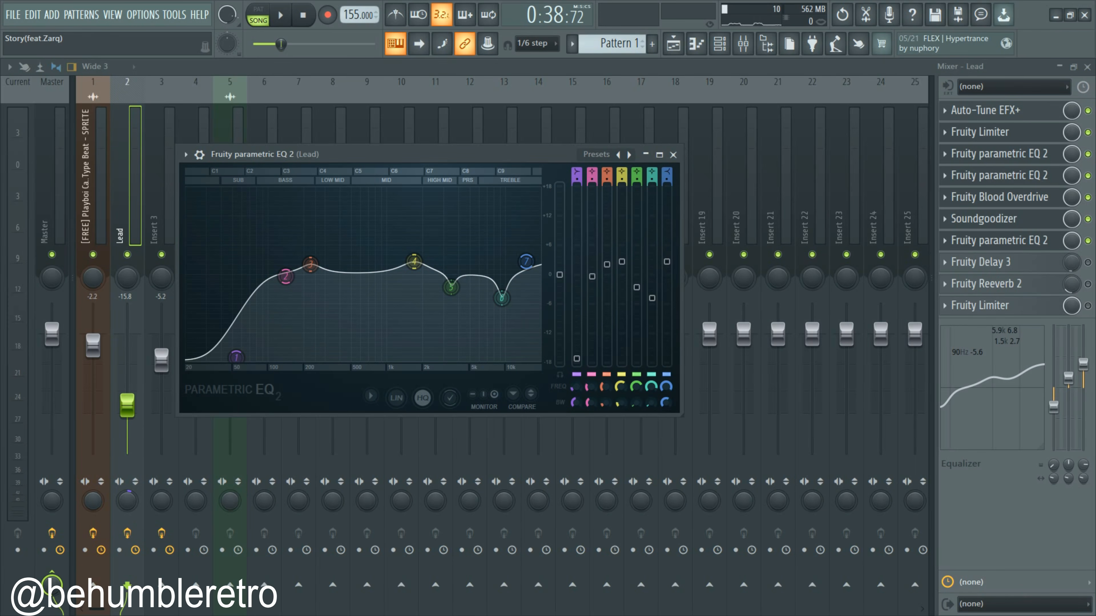
key(space)
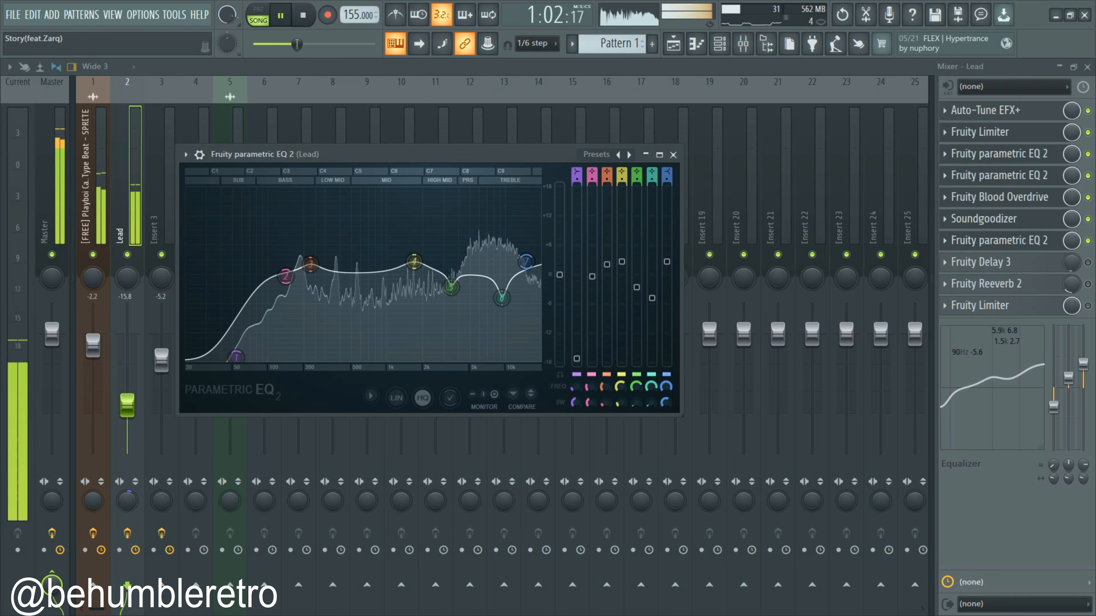
key(space)
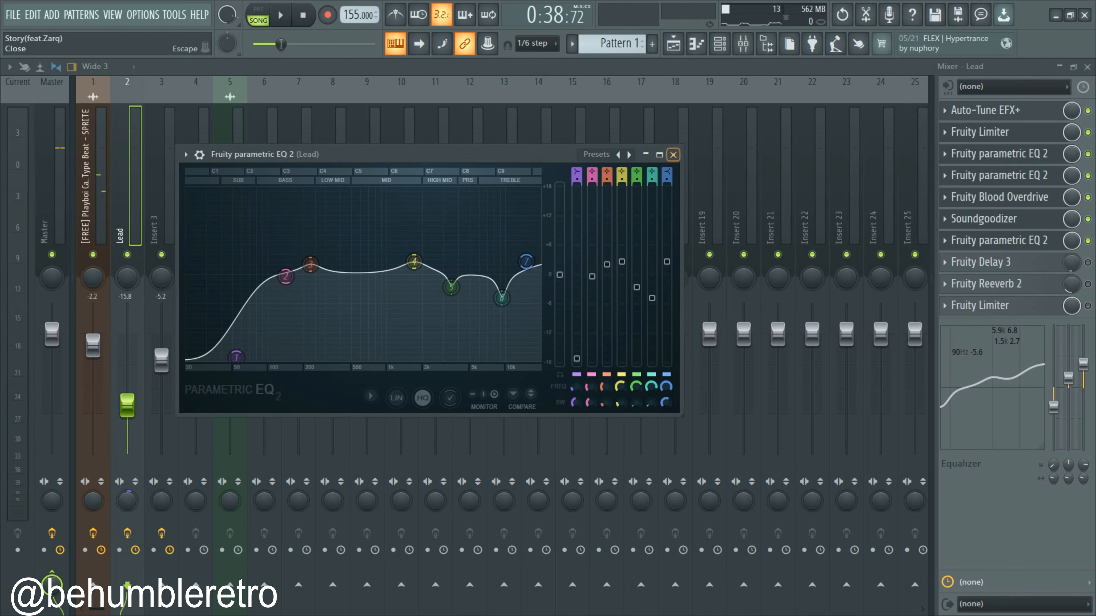
Step: Enable Fruity Delay 3 in slot 8 of the Lead track and review its delay and output settings
click(673, 155)
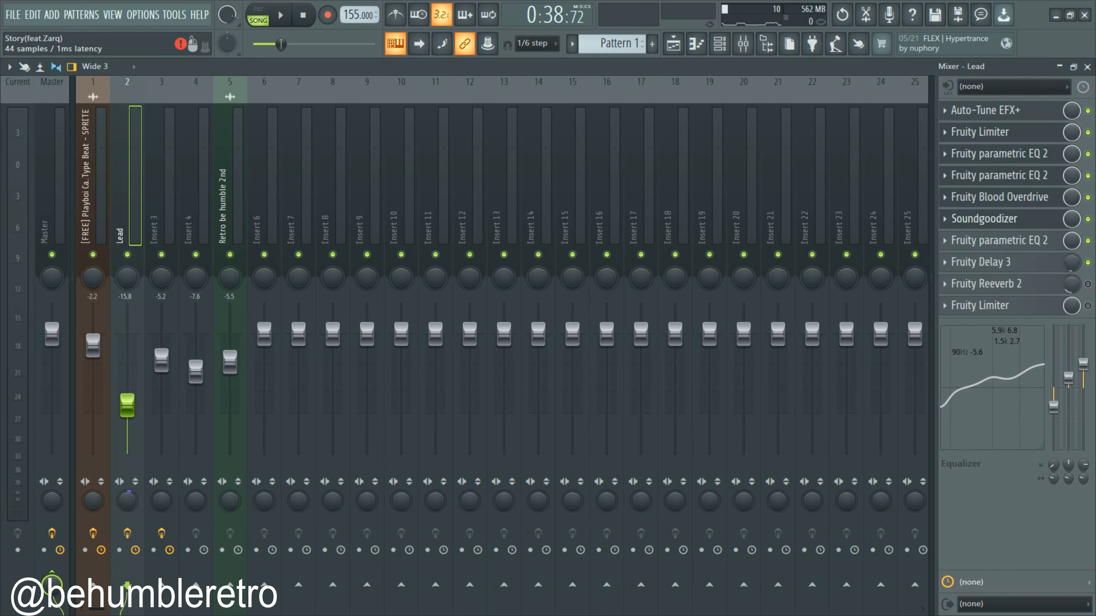
click(981, 262)
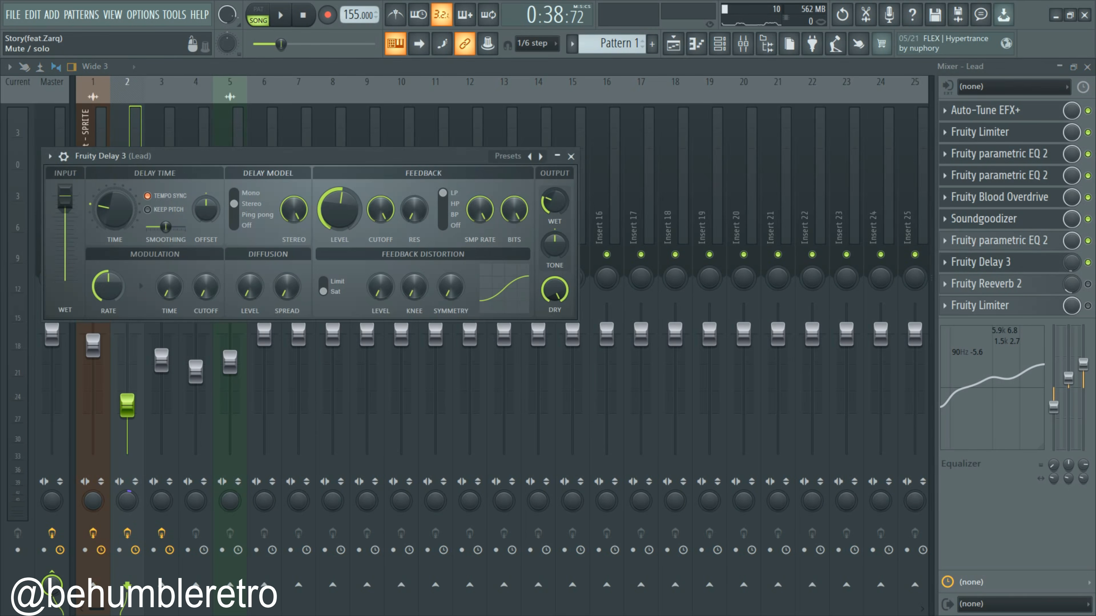
drag(311, 156, 537, 152)
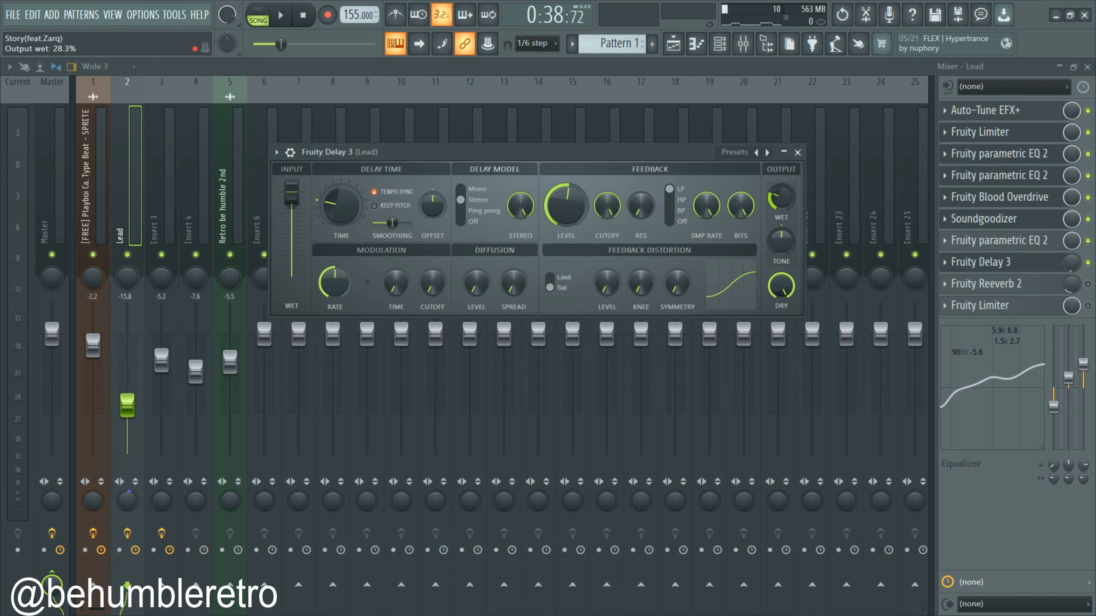
click(797, 152)
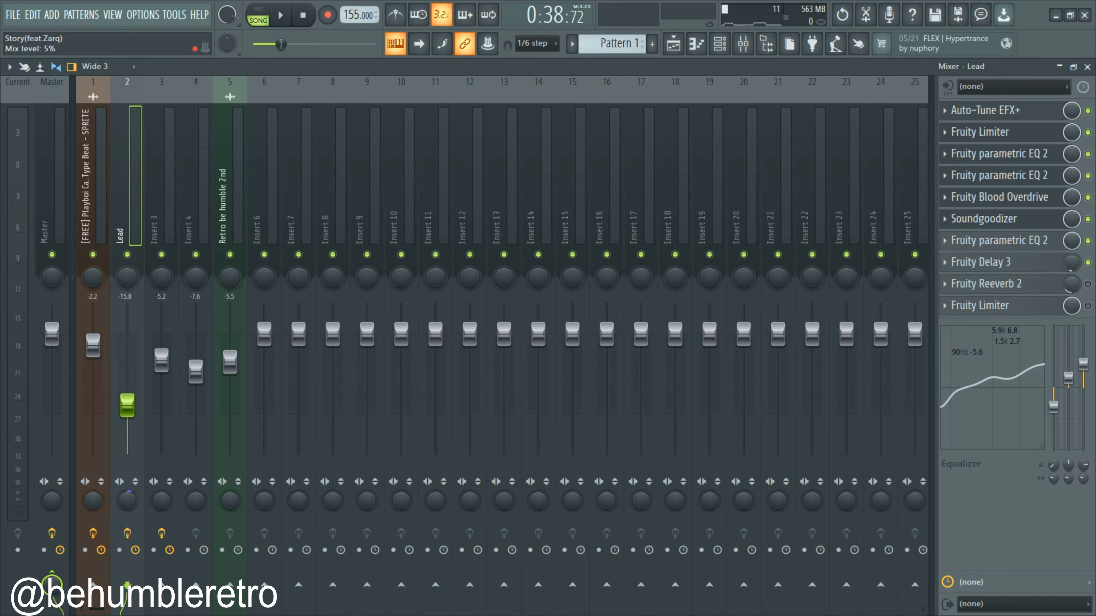
Step: Examine the Delay 3 mix level automation clip on Track 7 across the whole song and return to the full-size mixer
click(1059, 66)
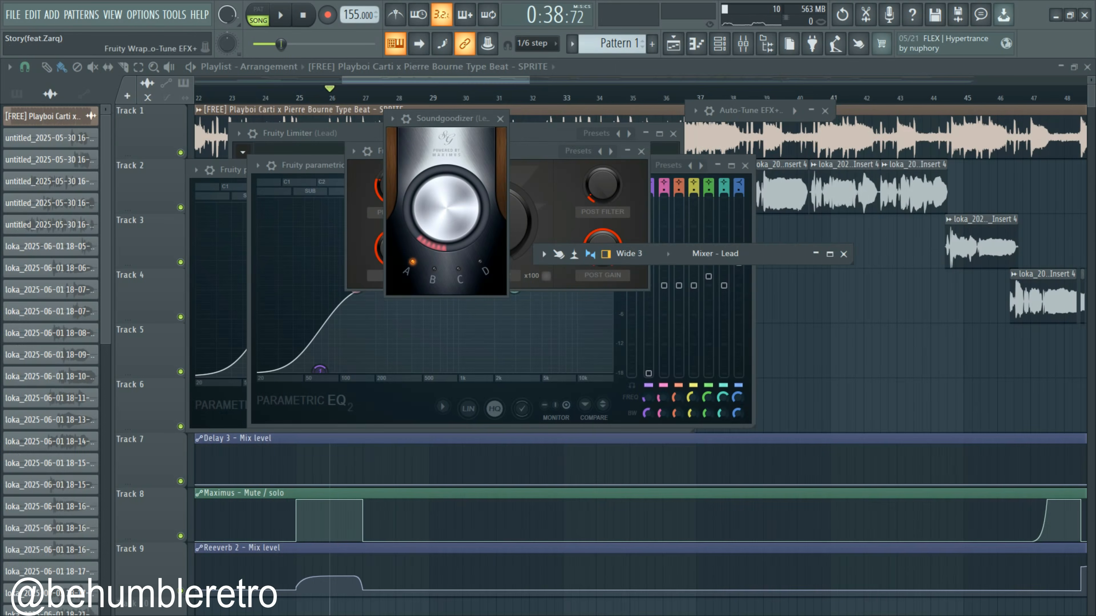
scroll(699, 483, right, 1)
key(F12)
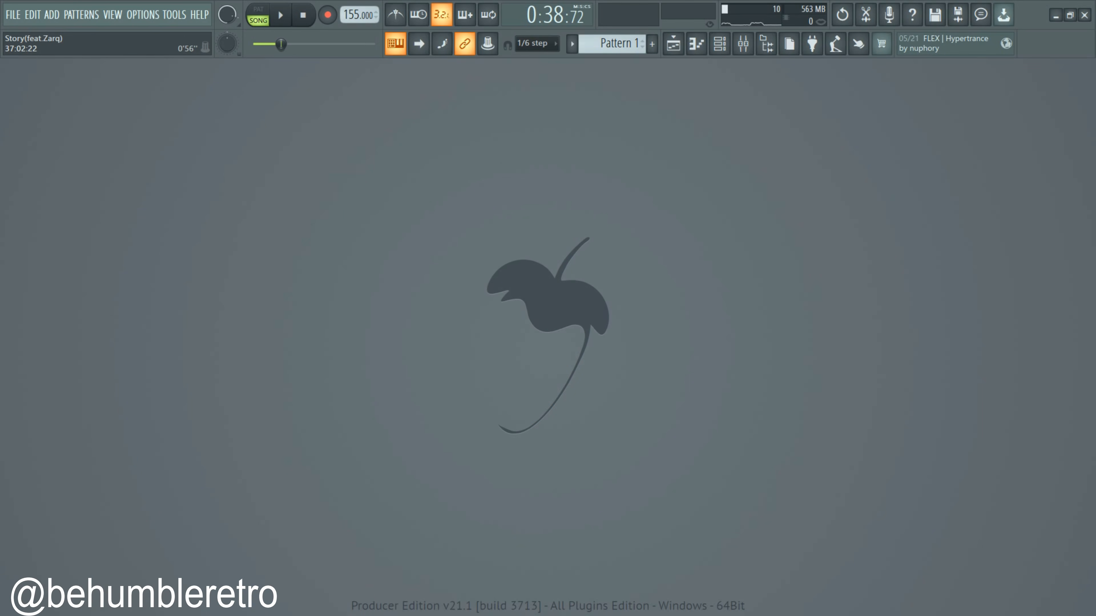
click(673, 44)
scroll(606, 328, down, 4)
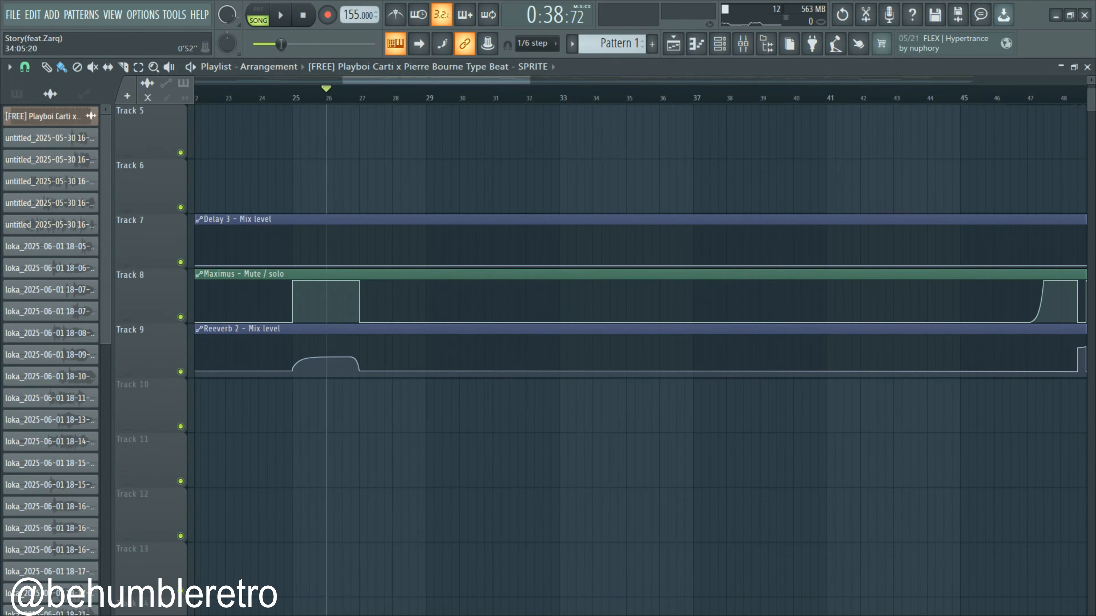
scroll(575, 328, down, 7)
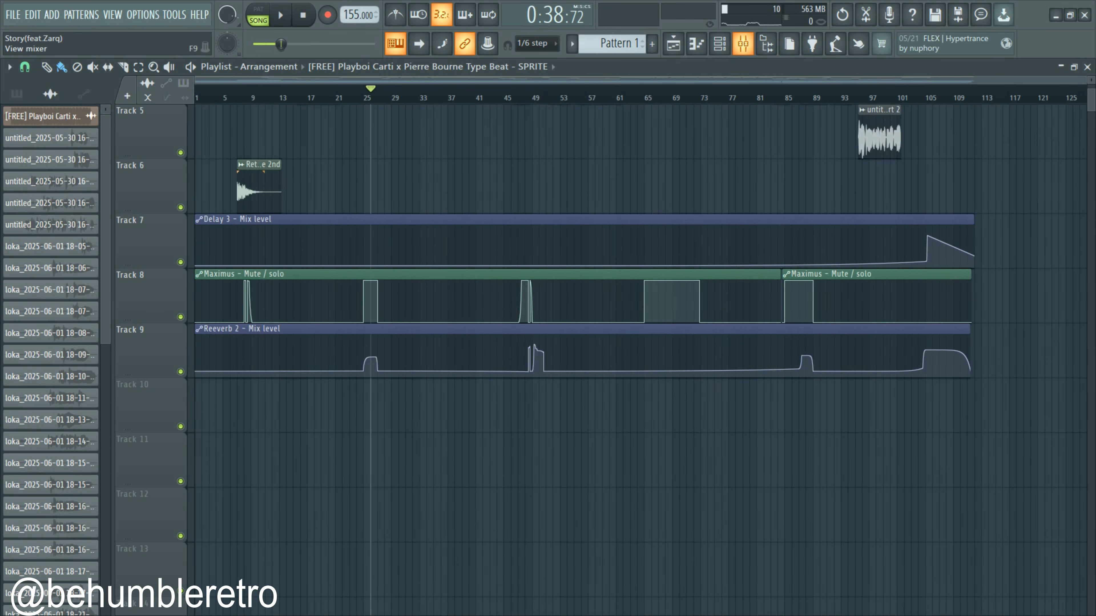
click(742, 43)
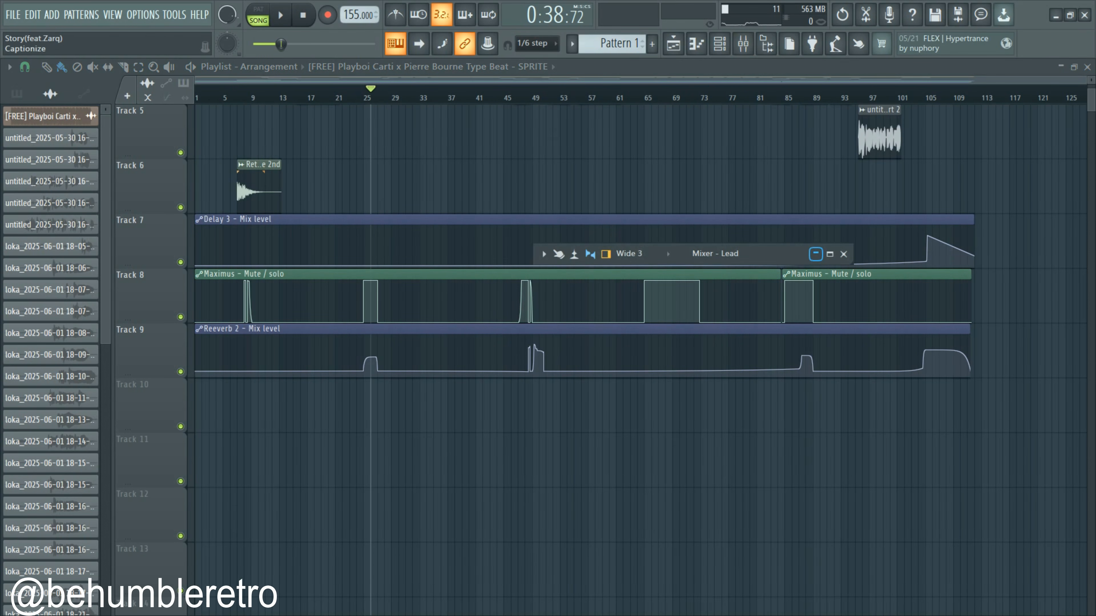
click(815, 254)
click(829, 254)
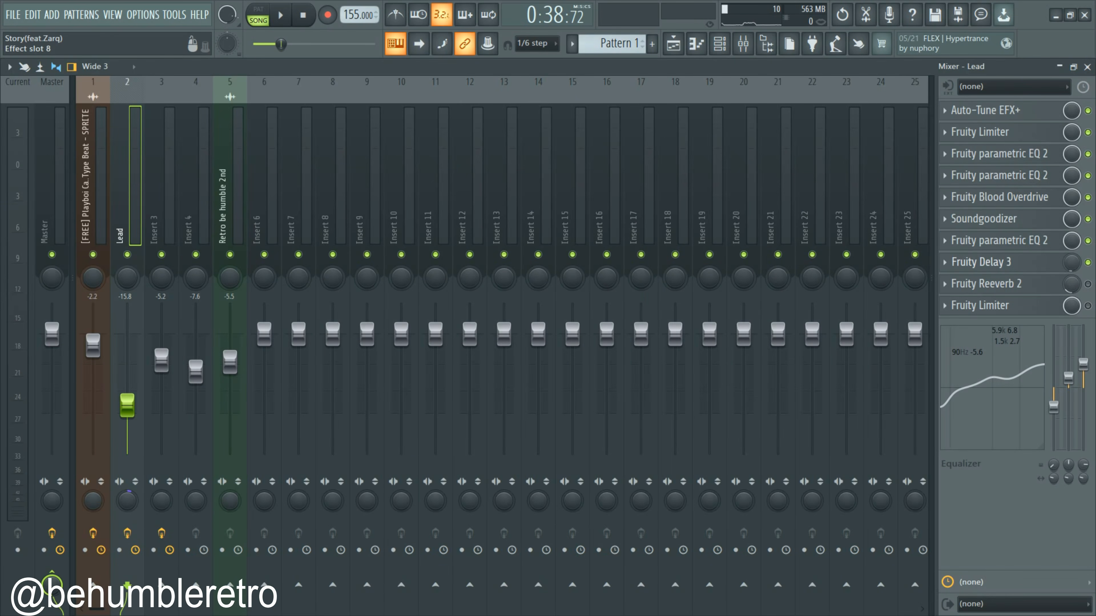
Step: Open Fruity Delay 3 on the Lead track and play the song to hear its echo on the vocal
click(981, 262)
key(space)
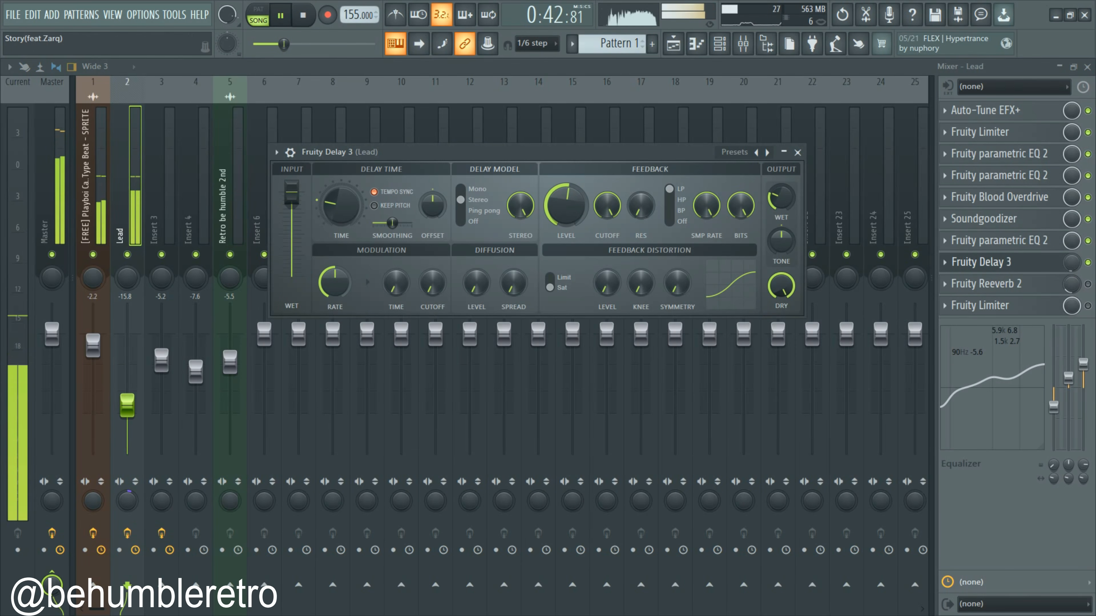
key(space)
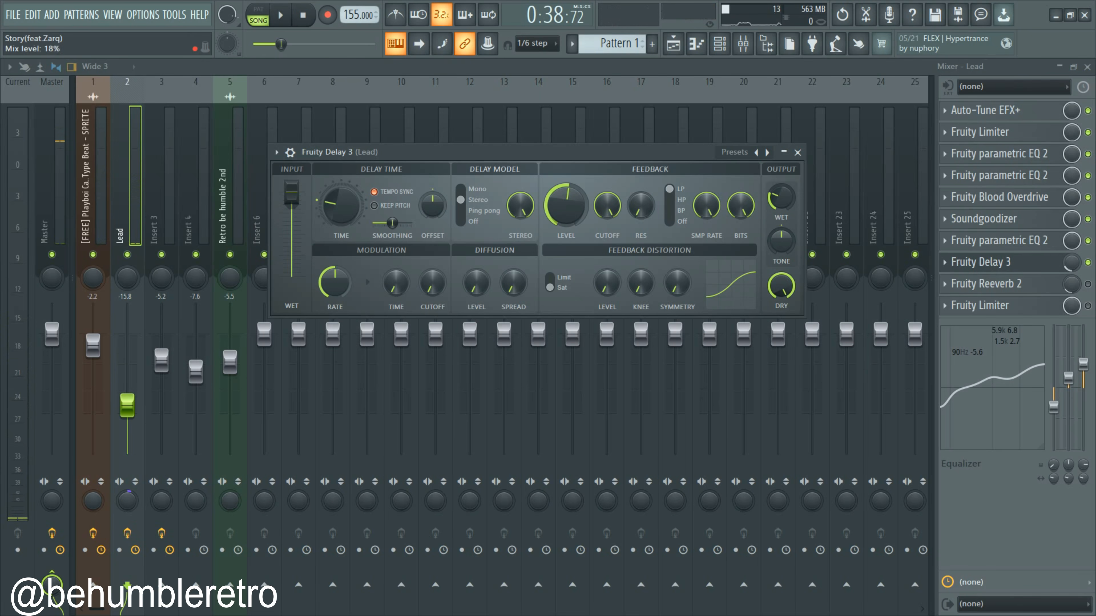
Step: Try higher mix levels for Fruity Delay 3, including 28%, while playing the song
drag(1072, 263, 1071, 260)
key(space)
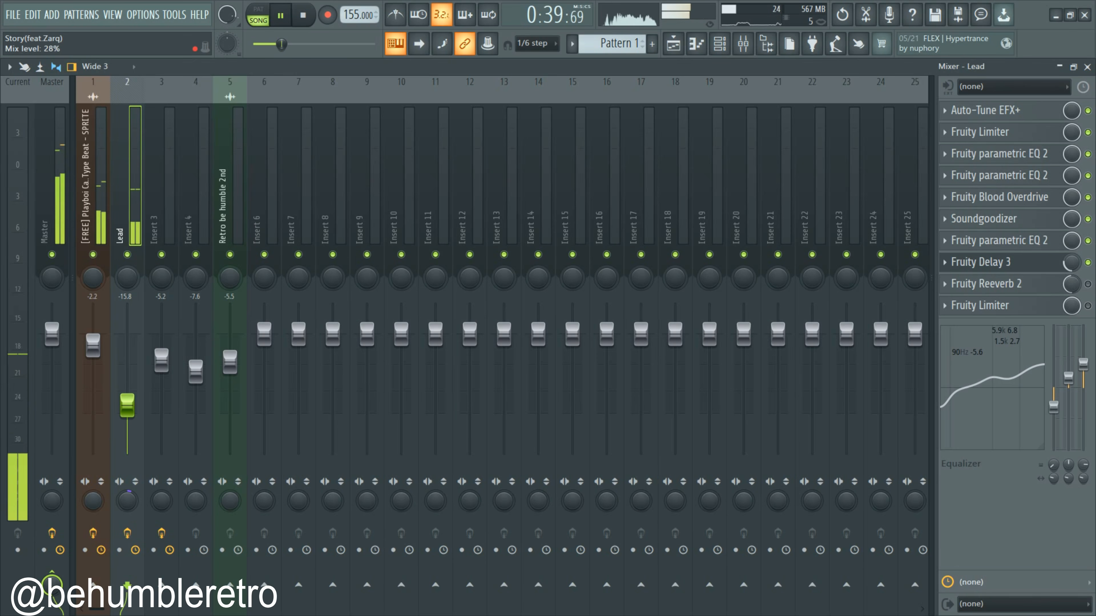
drag(1072, 263, 1072, 235)
key(space)
key(space)
key(space)
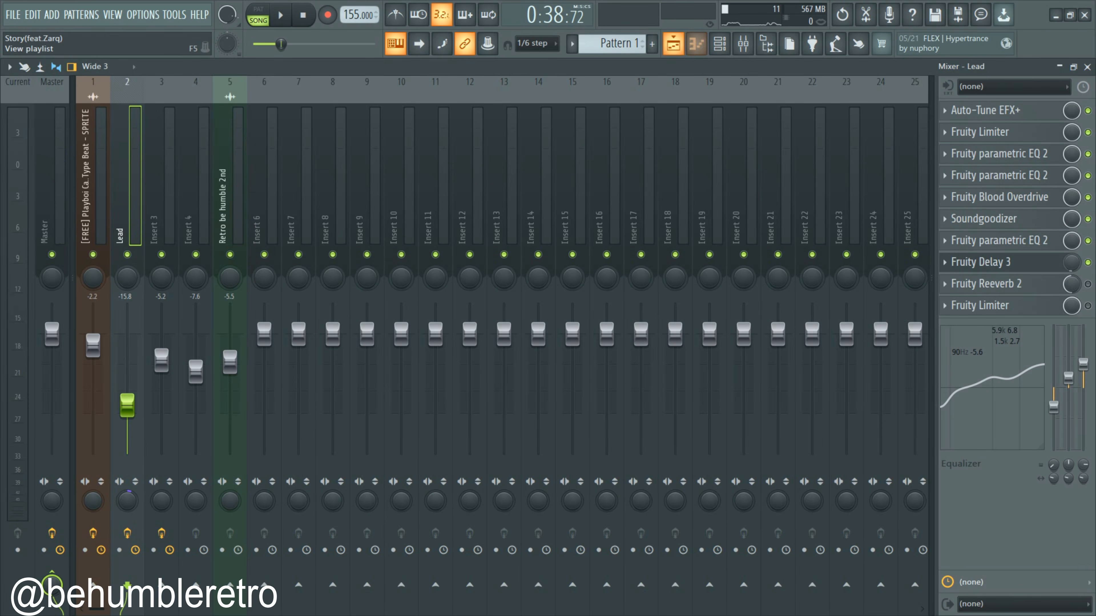
Step: Examine how the Delay 3 mix level automation rises at the end of the song around bar 105
click(674, 43)
scroll(976, 186, up, 8)
scroll(905, 190, up, 4)
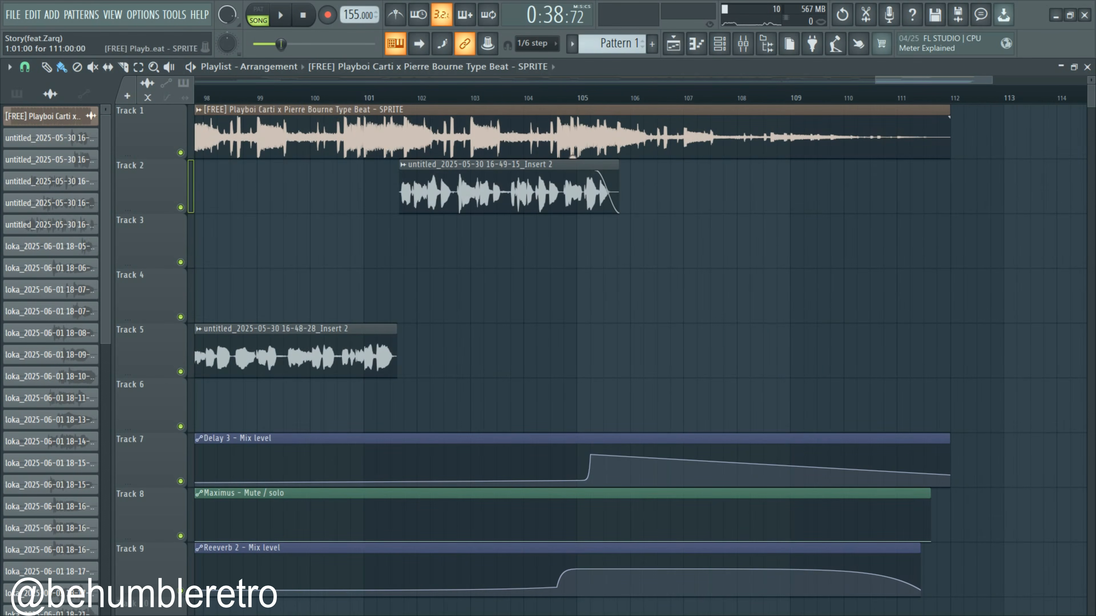
Step: Enable Fruity Reeverb 2 in slot 9 of the Lead track and play the song to hear its reverb
click(743, 43)
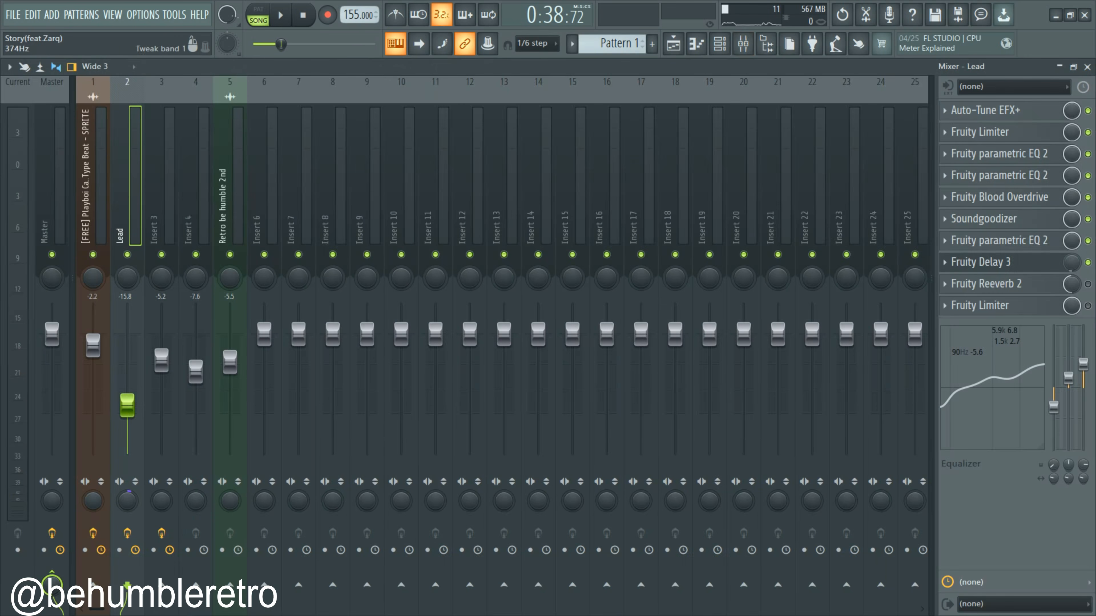
click(982, 284)
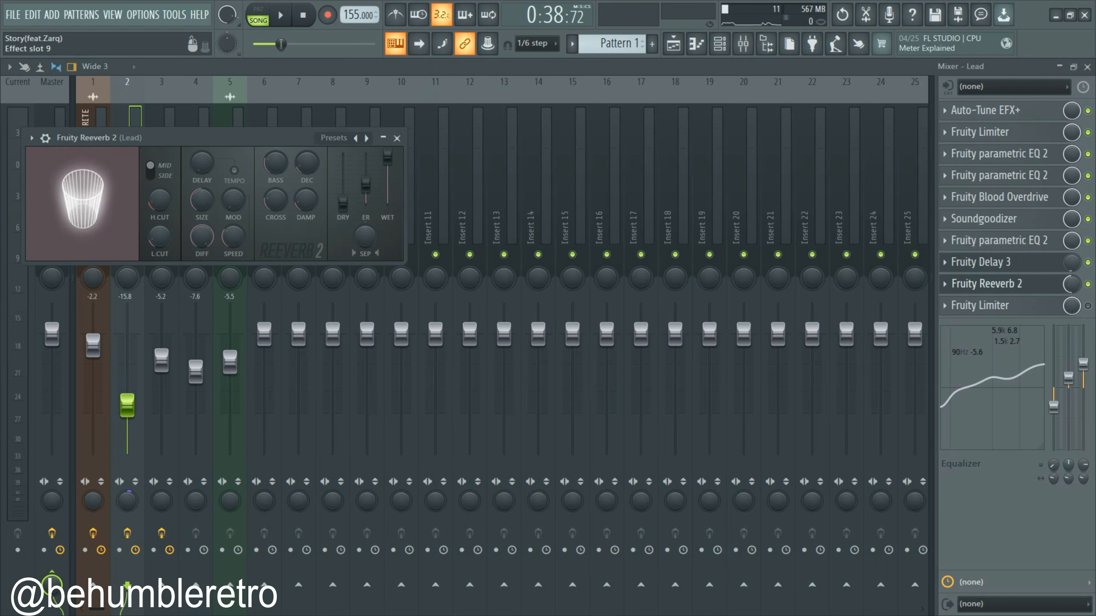
drag(215, 138, 459, 112)
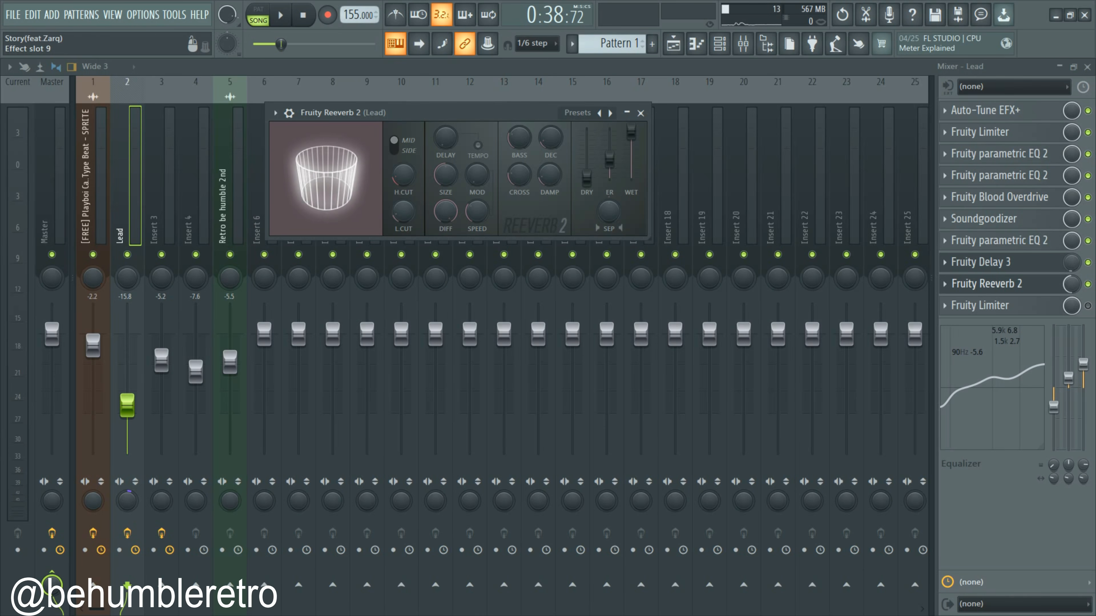
key(space)
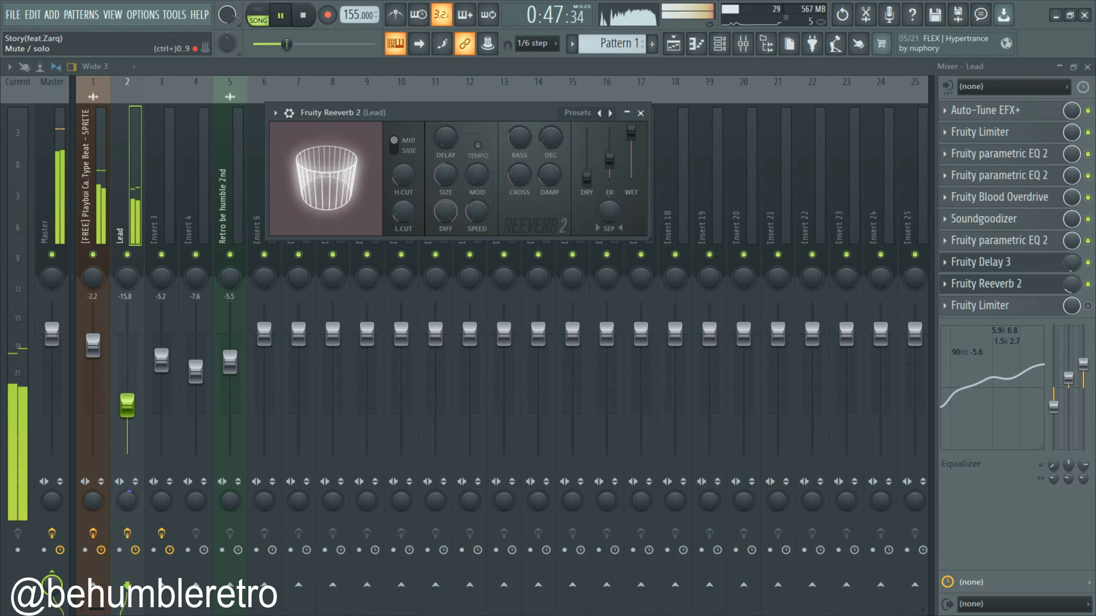
key(space)
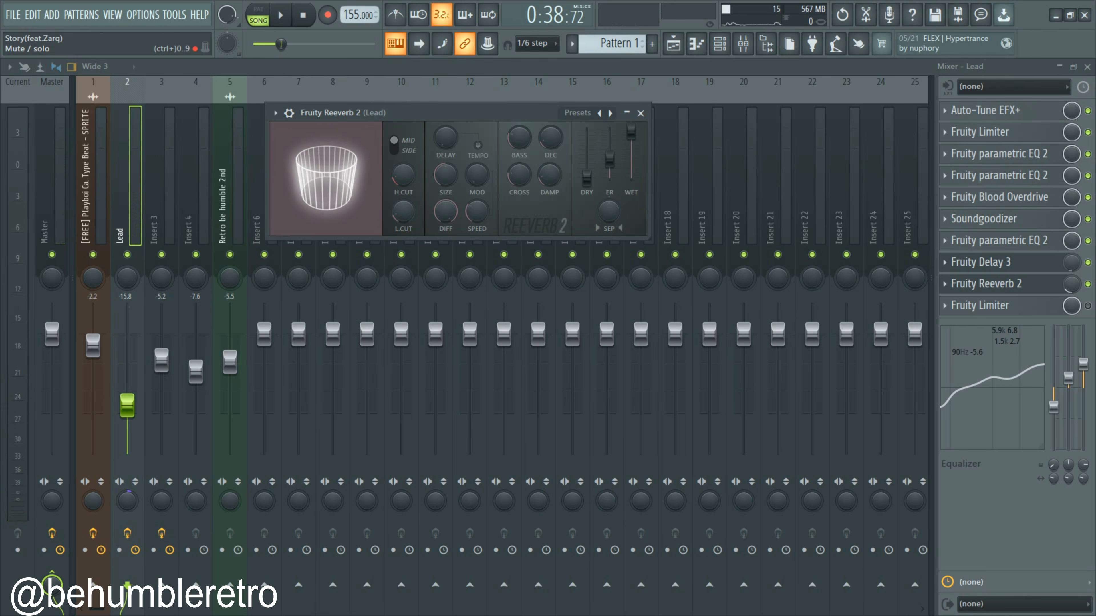
key(Escape)
Step: Play the song from bar 25 in the playlist to hear the automated rise in the Reeverb 2 mix level
key(F5)
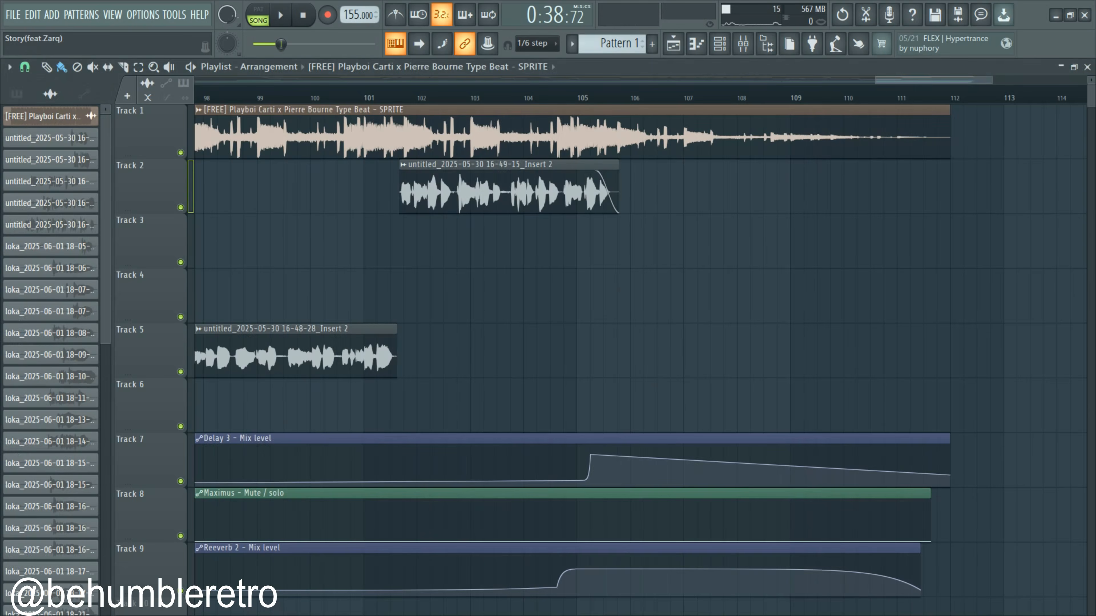
scroll(737, 509, down, 6)
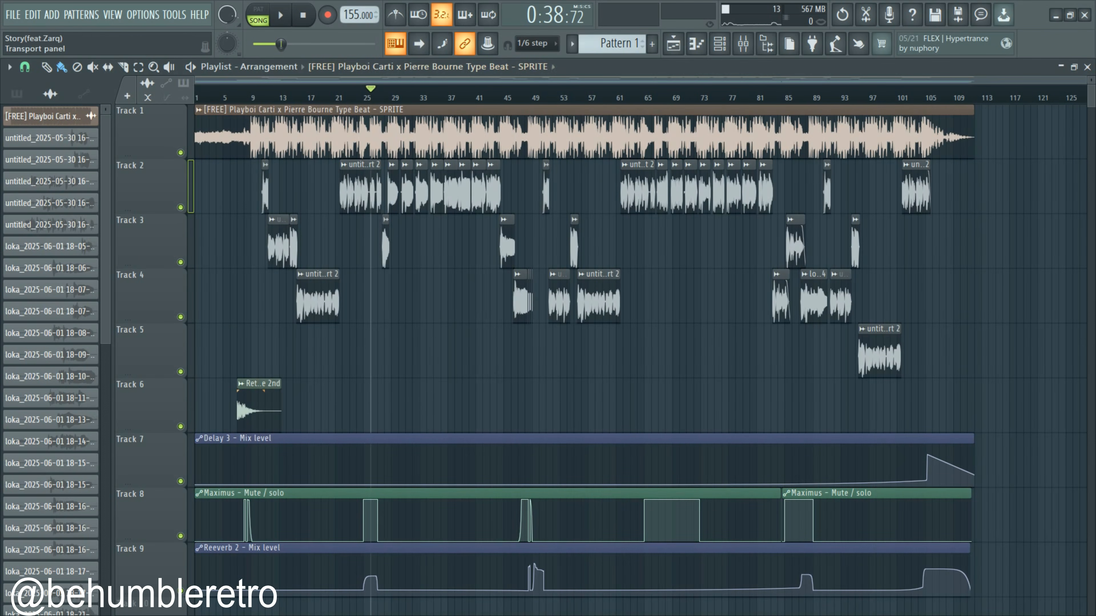
scroll(385, 509, up, 5)
scroll(382, 93, down, 2)
drag(381, 81, 374, 80)
scroll(321, 406, down, 5)
scroll(320, 406, down, 1)
click(281, 96)
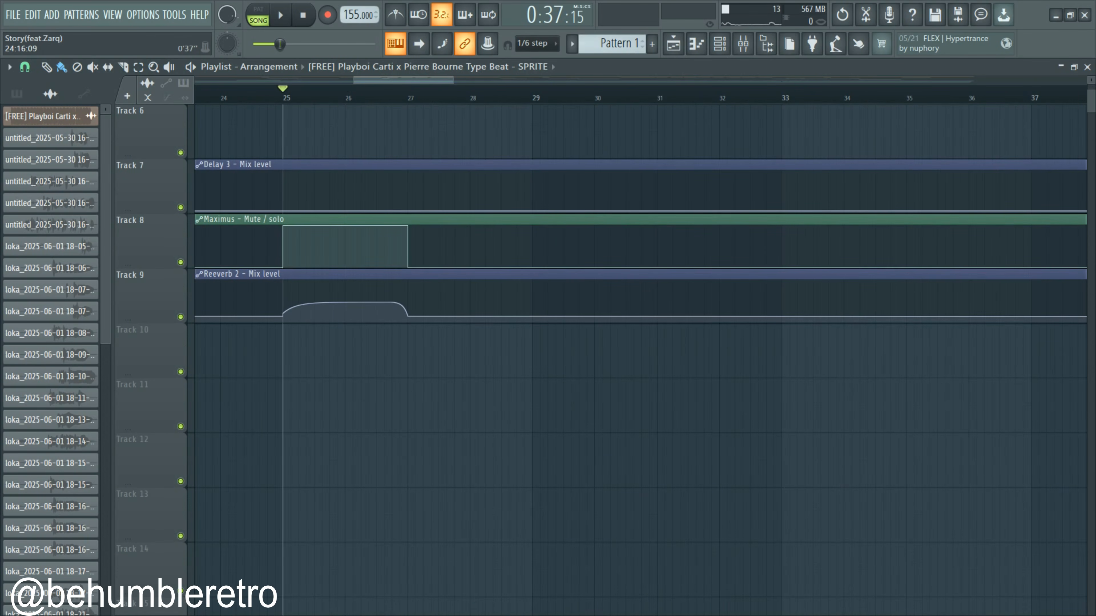
key(space)
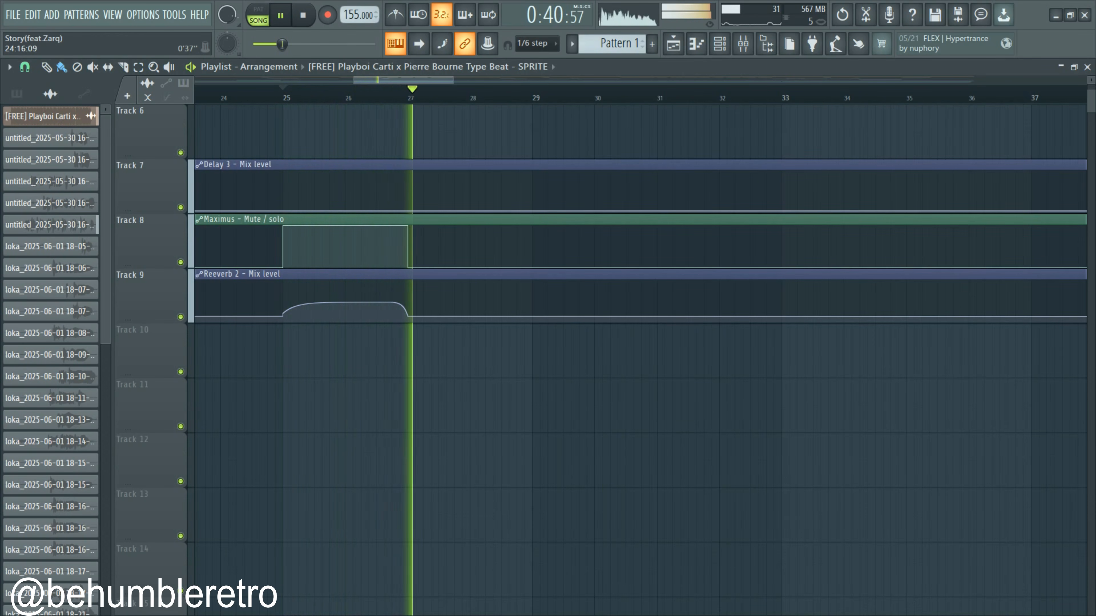
key(space)
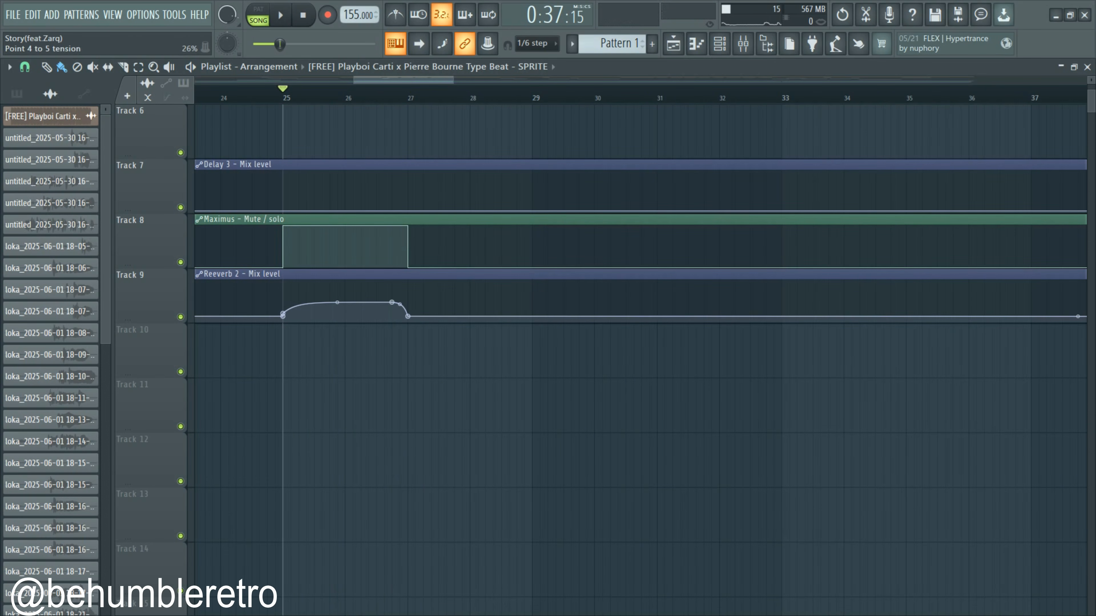
Step: Enable the second Fruity Limiter, in slot 10 of the Lead track, and play the song through it
click(743, 43)
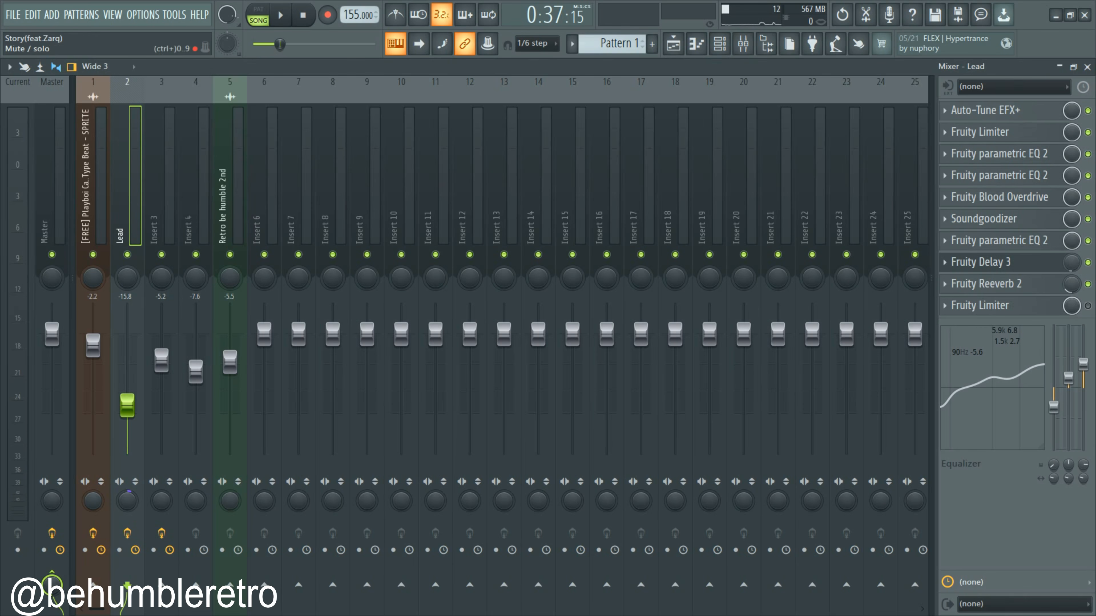
click(980, 306)
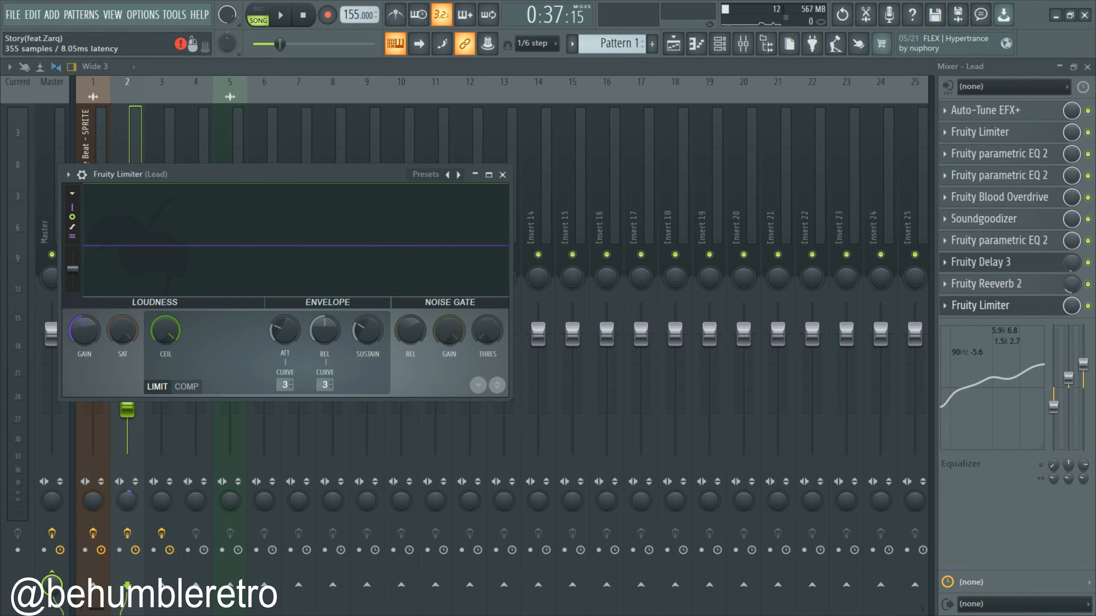
drag(212, 174, 396, 108)
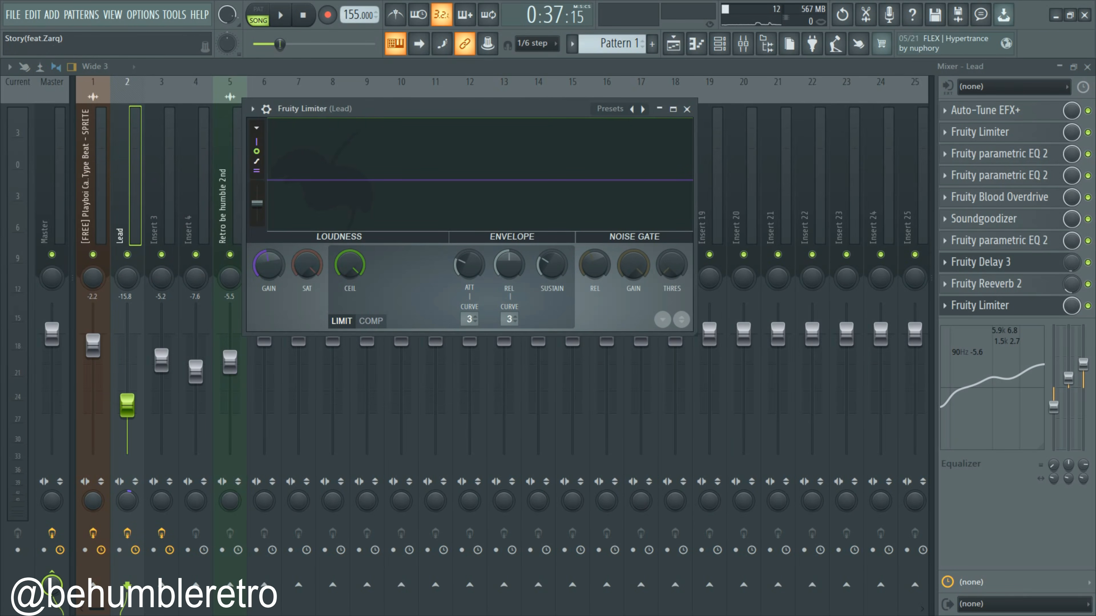
drag(401, 109, 394, 134)
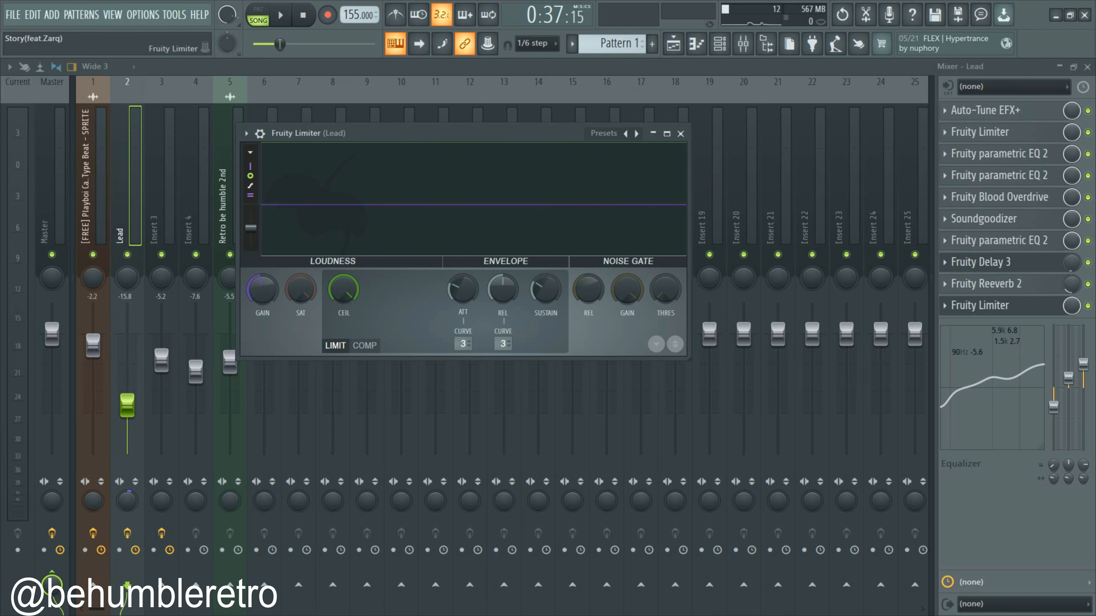
key(space)
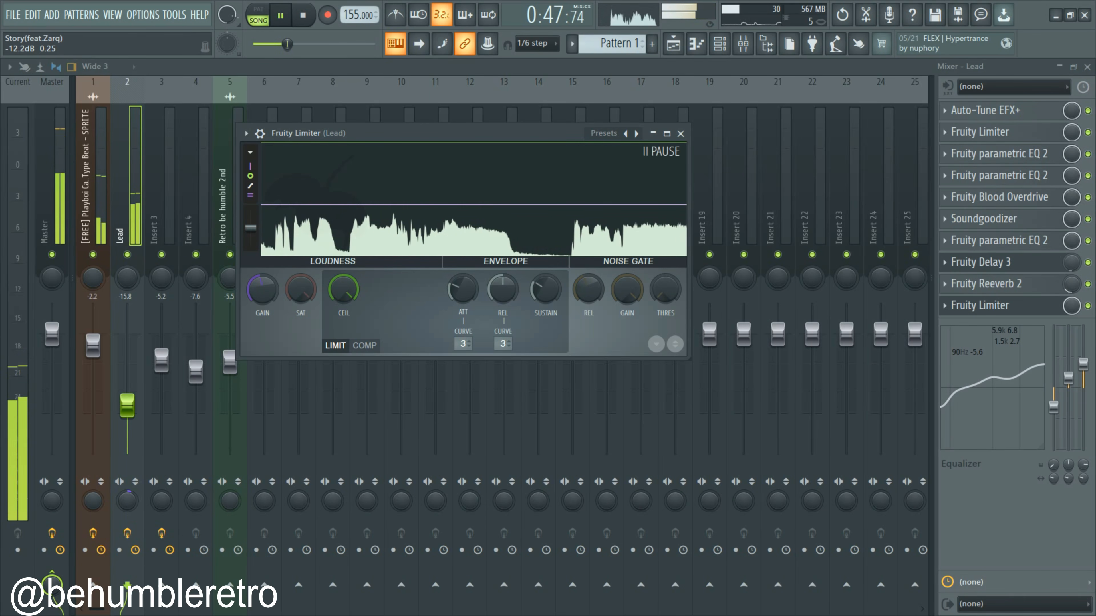
key(space)
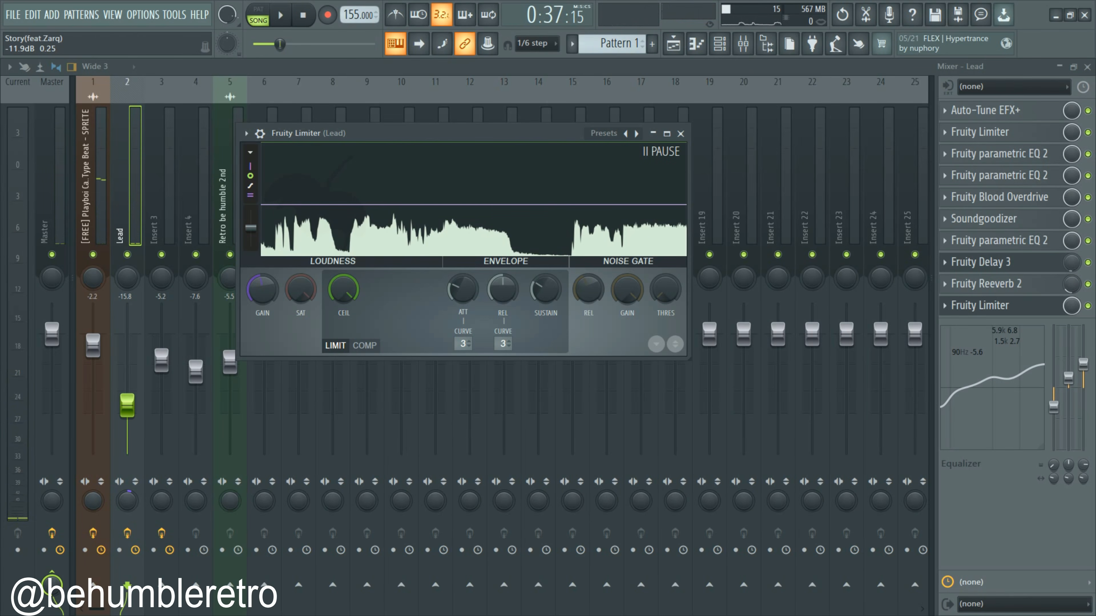
Step: Try lowering the slot 10 limiter's ceiling onto the vocal peaks, restore it, and close the limiter
drag(344, 289, 344, 366)
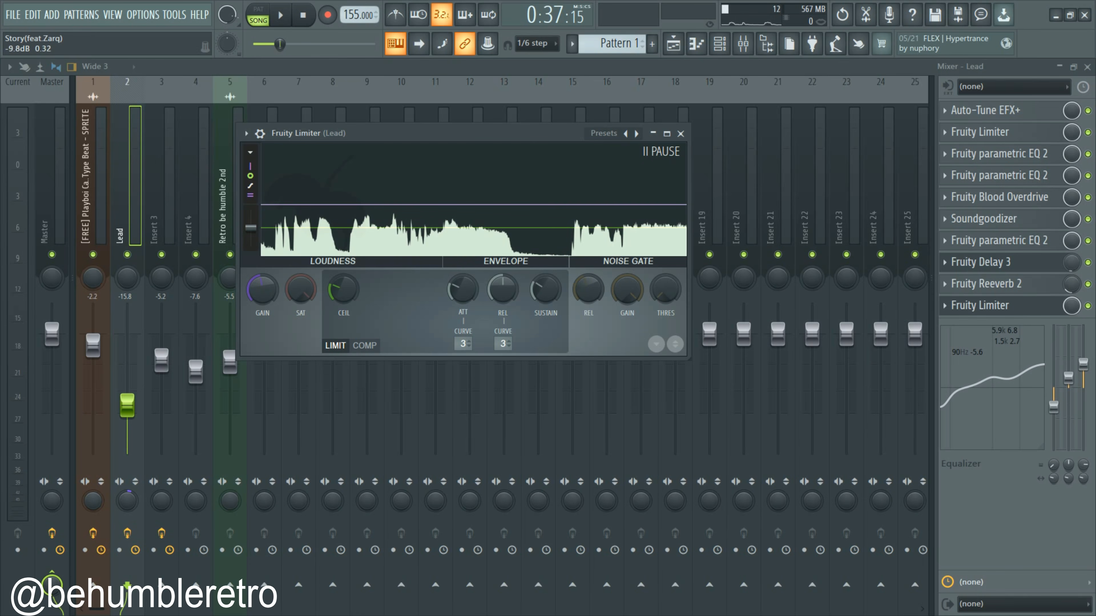
drag(343, 289, 343, 250)
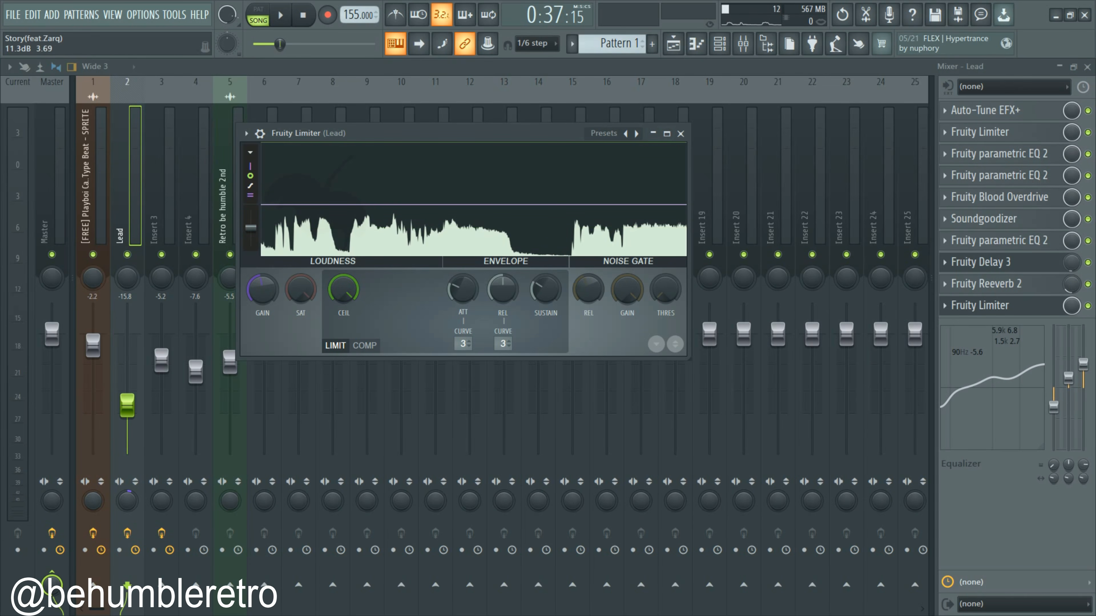
click(680, 134)
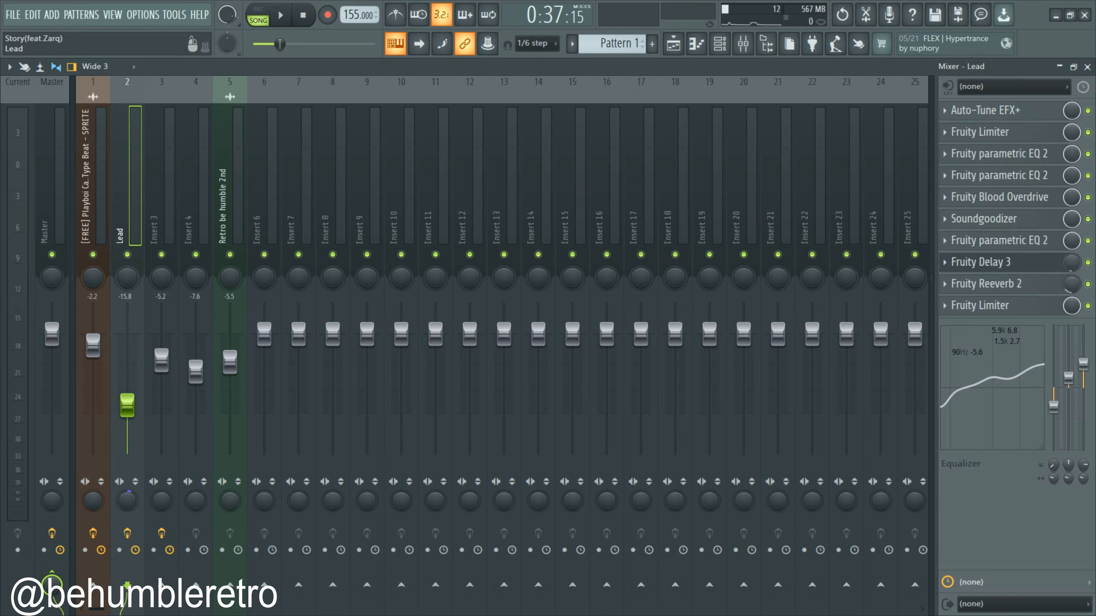
Step: Play the song through the complete Lead effect chain and show the whole arrangement in the playlist
key(space)
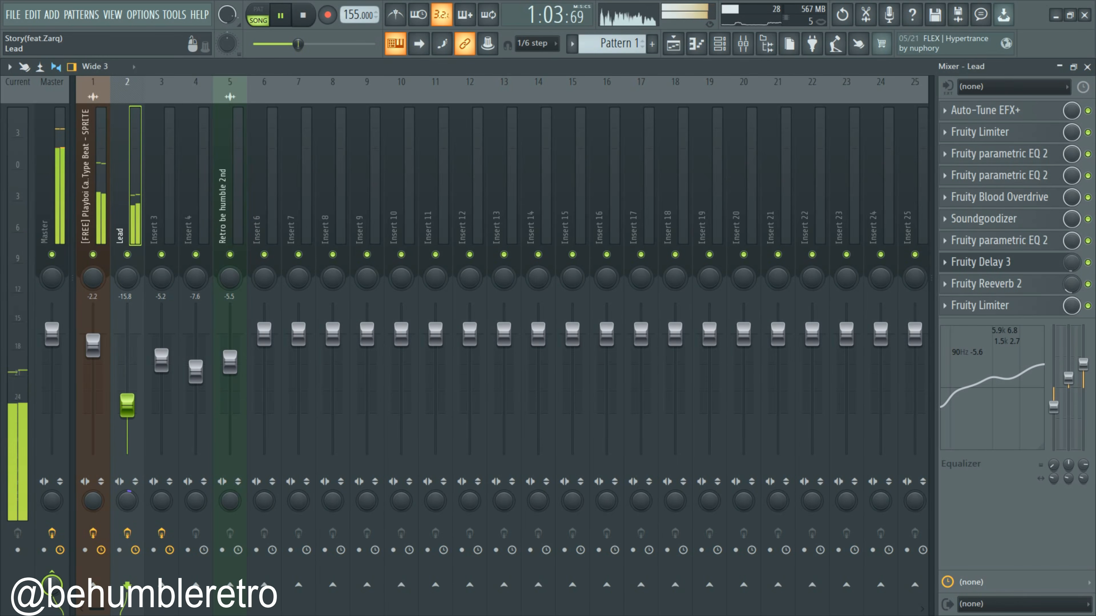
key(space)
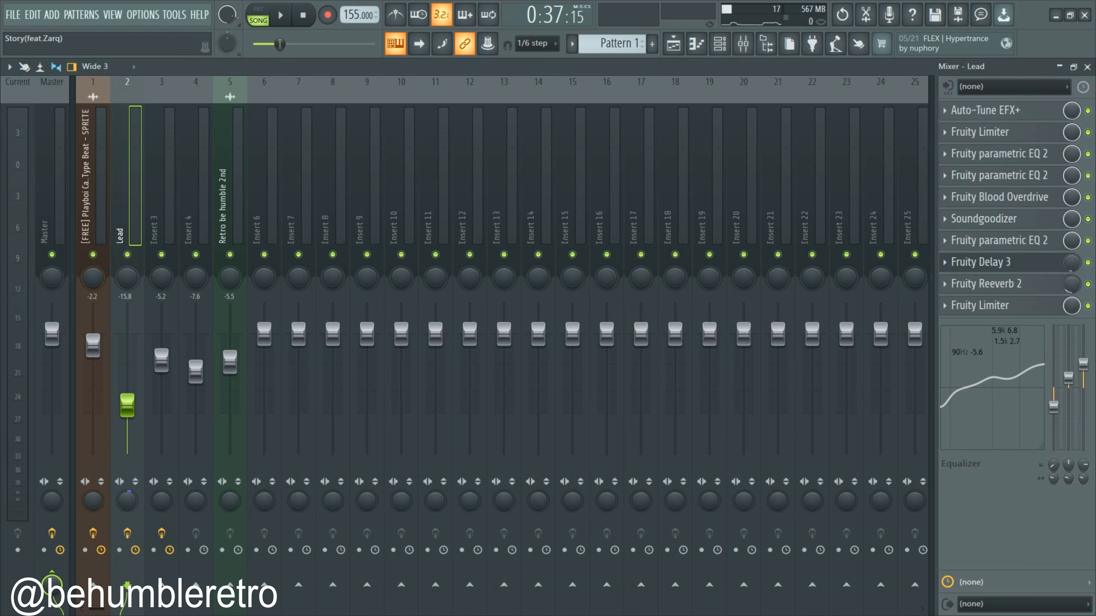
click(673, 44)
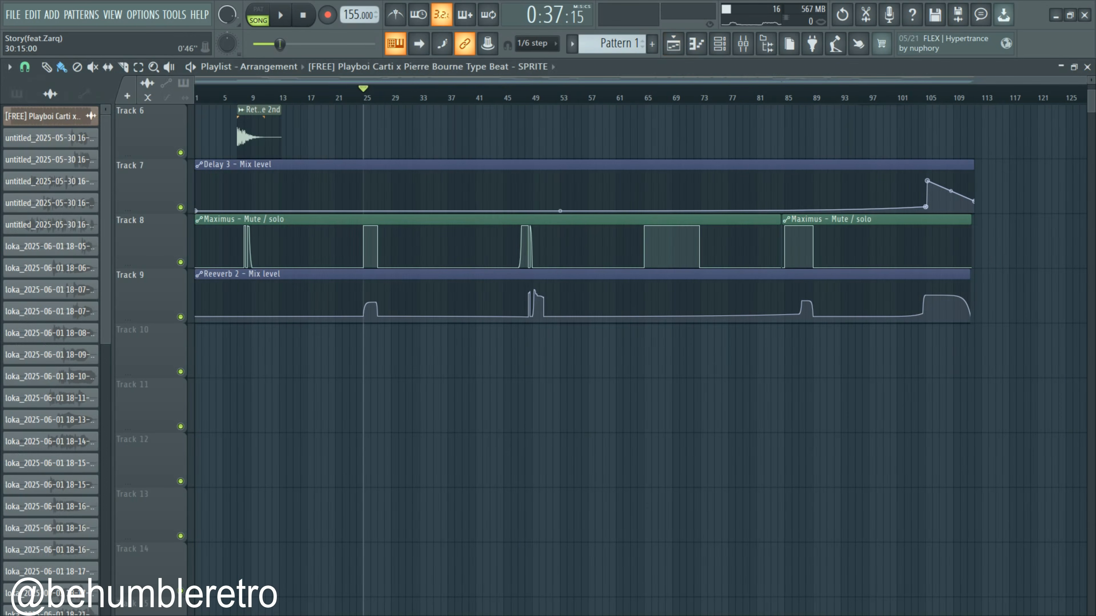
scroll(147, 350, up, 5)
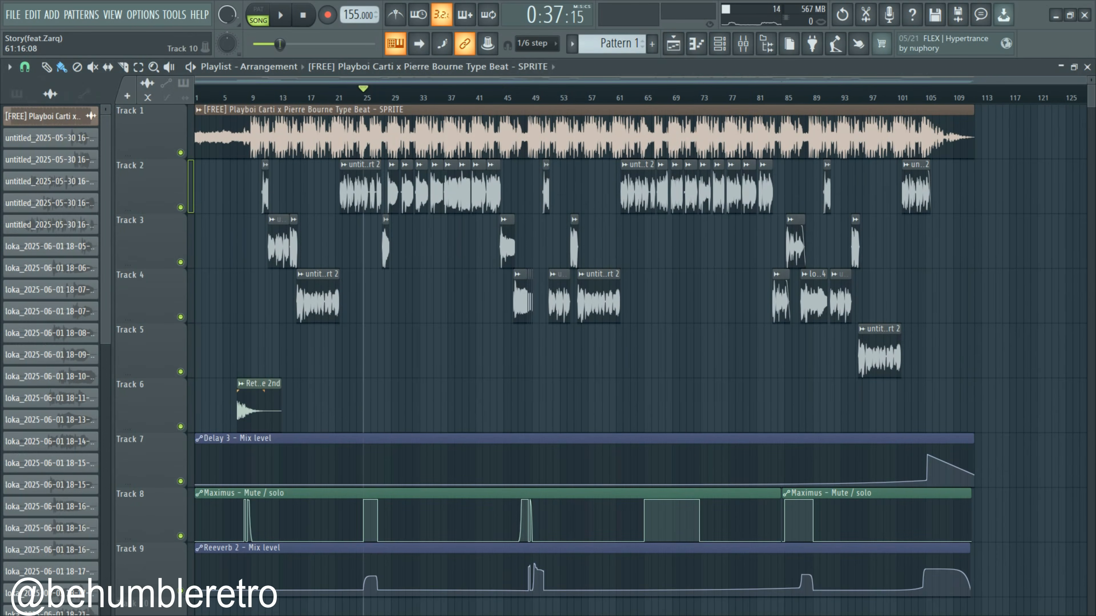